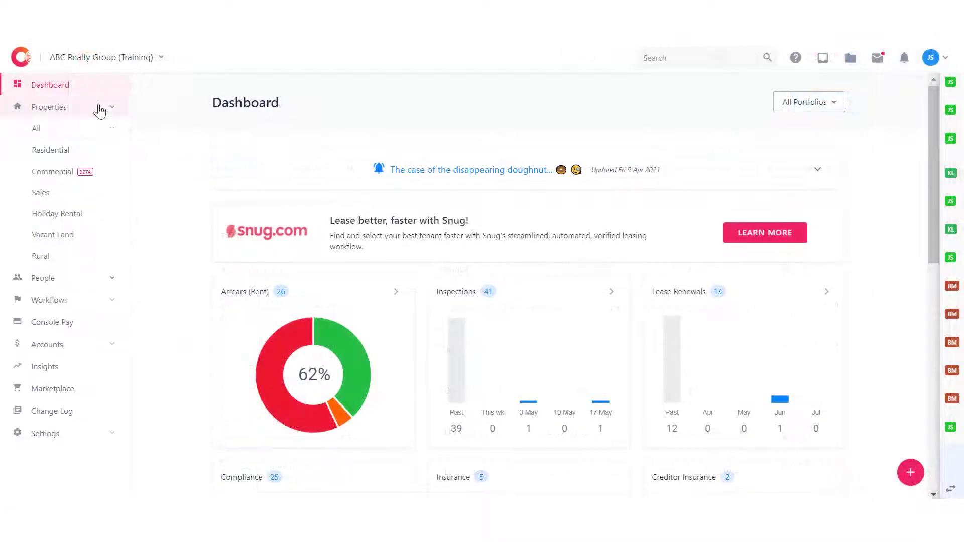
Open the commercial properties list and show the tenancies due for rent review.
left_click(98, 171)
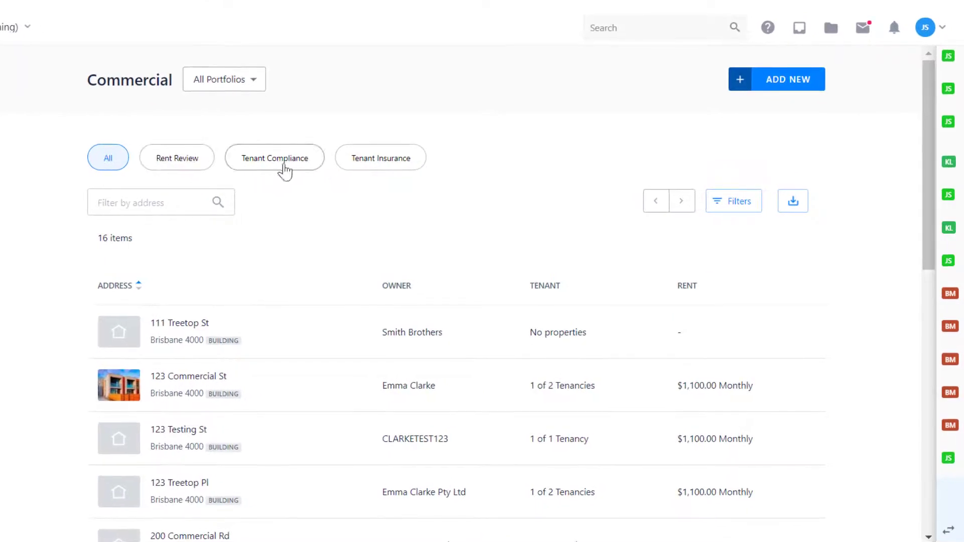
left_click(202, 168)
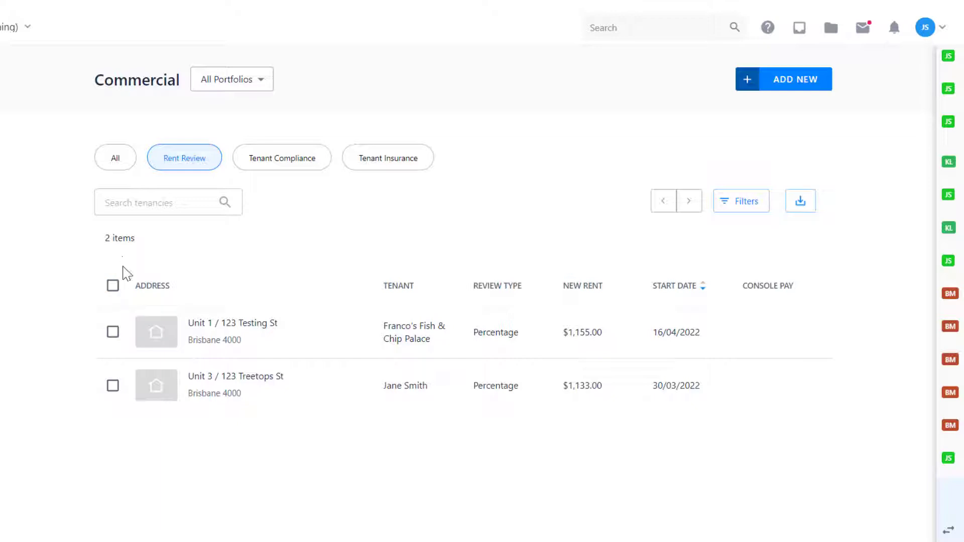
Select all rent review tenancies, start a message to their tenants, and cancel it.
left_click(113, 286)
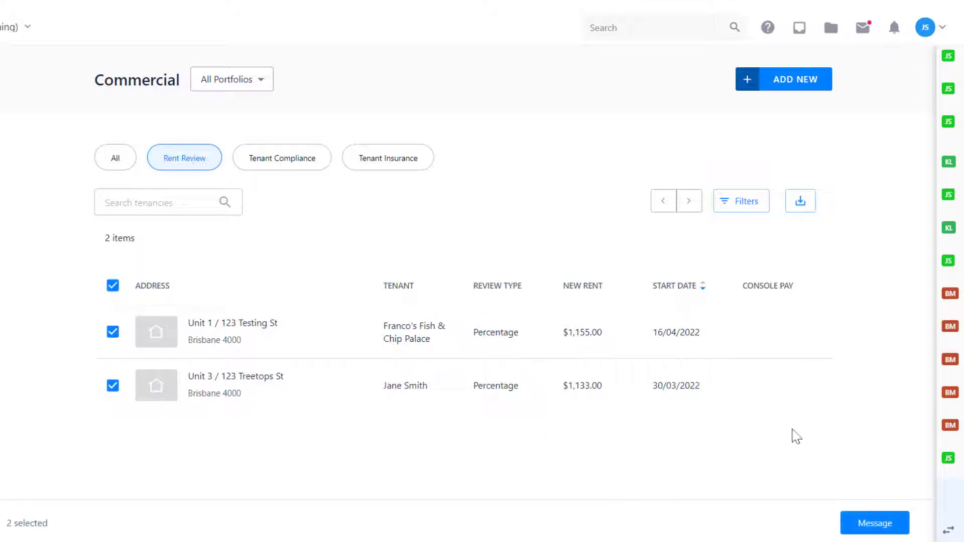
left_click(874, 526)
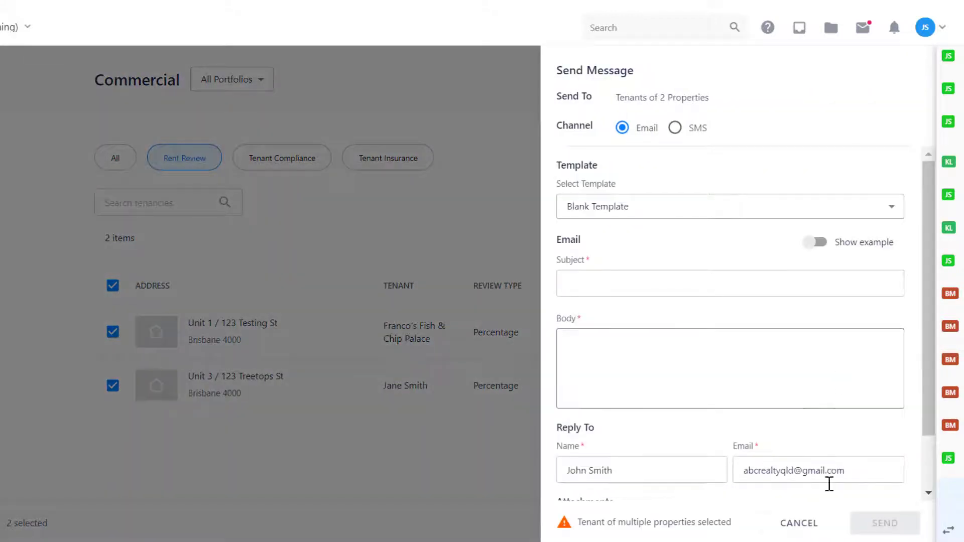
left_click(818, 527)
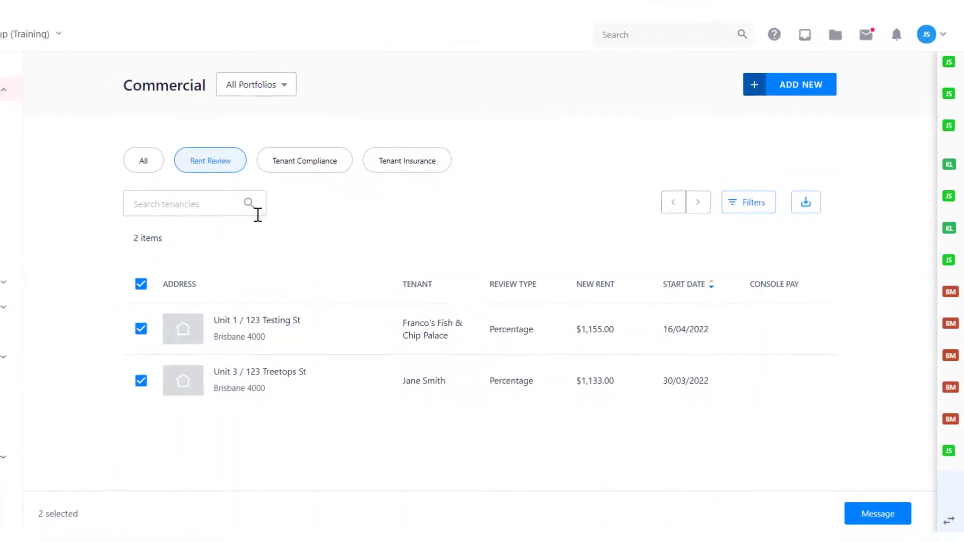
Open the 26 Gray St property from the full commercial list and review its tenant's agreement details.
left_click(143, 161)
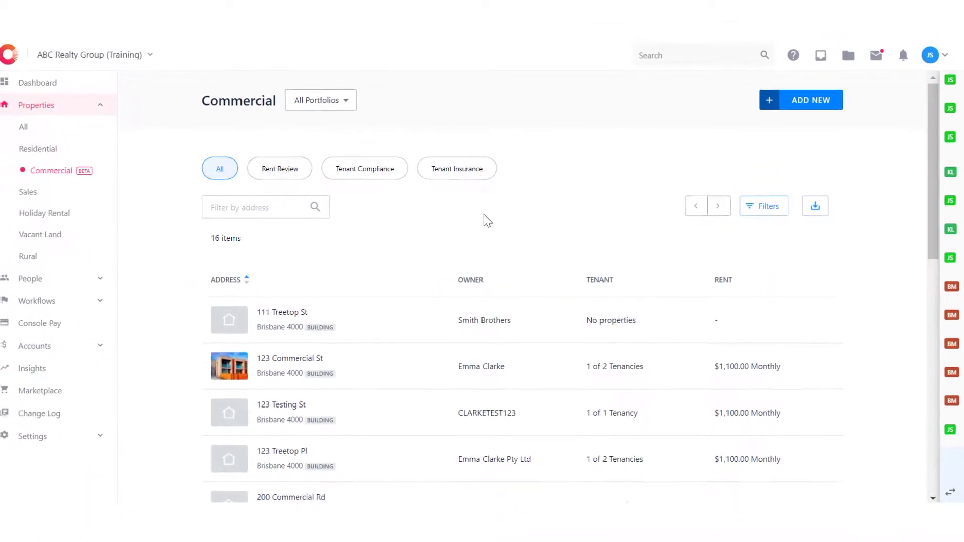
scroll(465, 239, "down", 3)
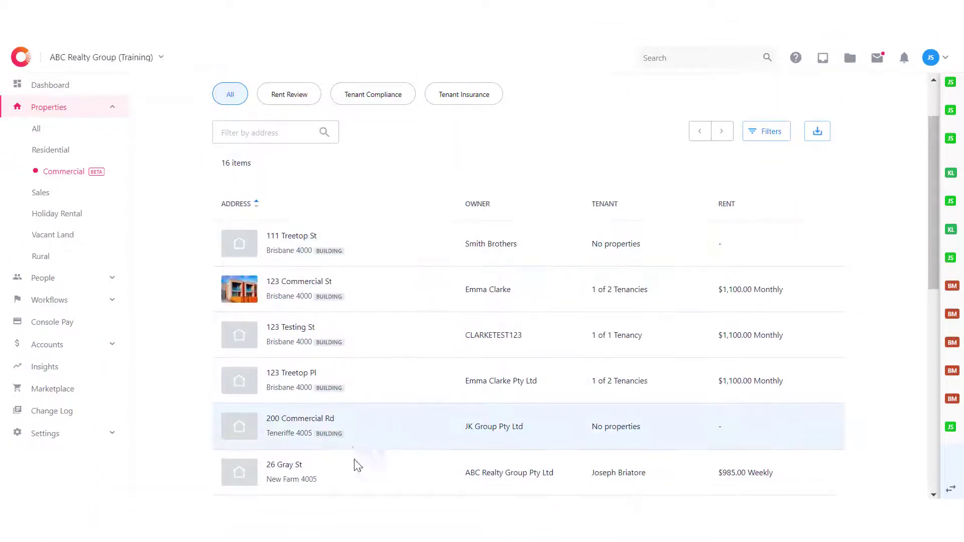
left_click(351, 472)
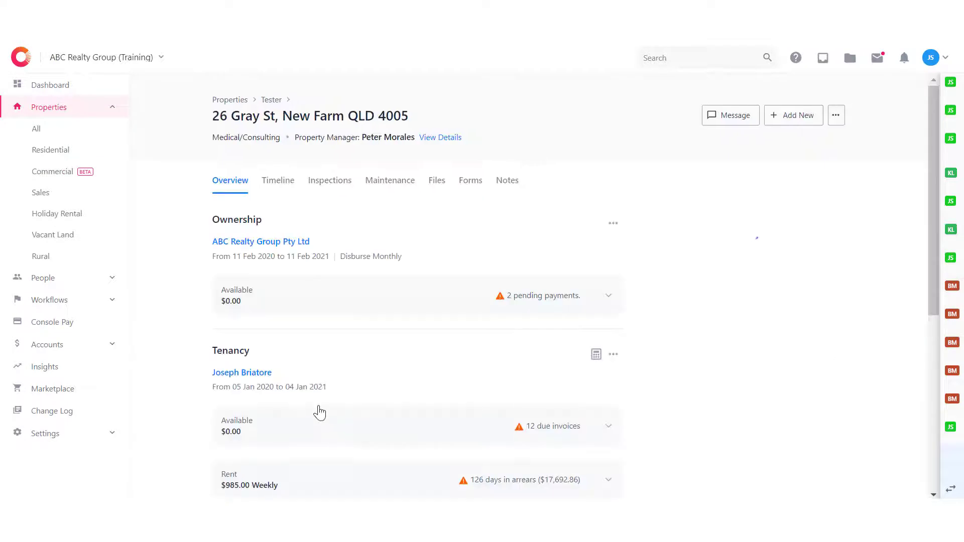
left_click(232, 374)
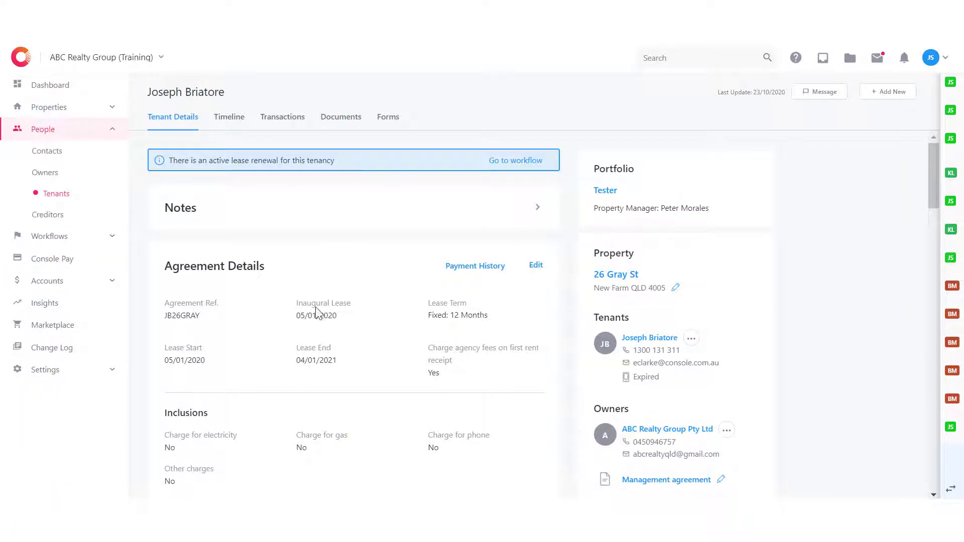
scroll(295, 332, "down", 3)
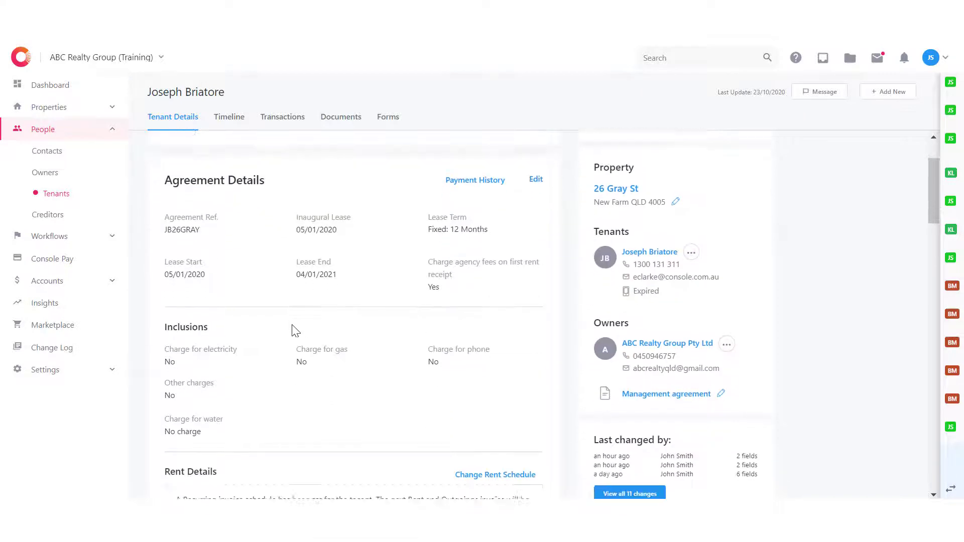
scroll(295, 332, "up", 3)
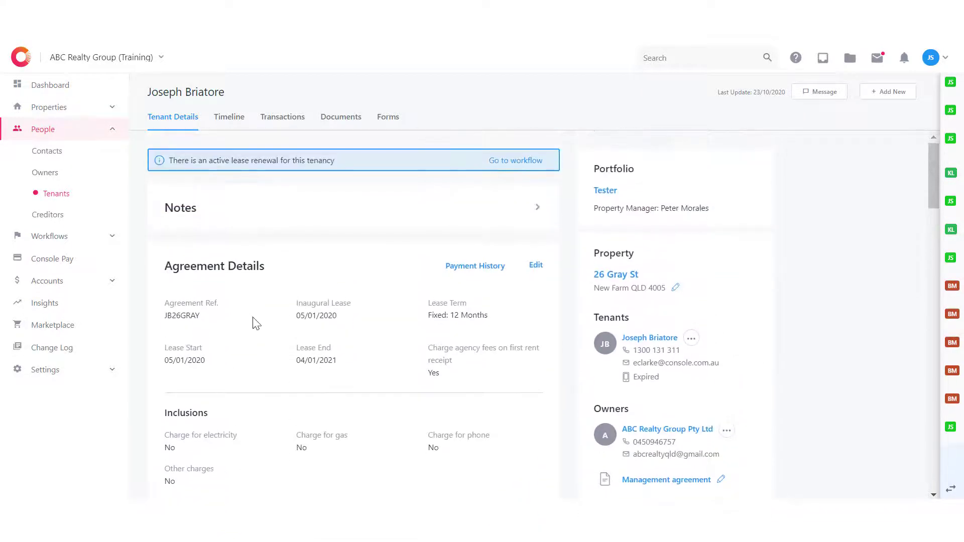
Open the due bills in Accounts, view the Bobs Plumbing bill for 26 Gray St, and close it.
left_click(107, 282)
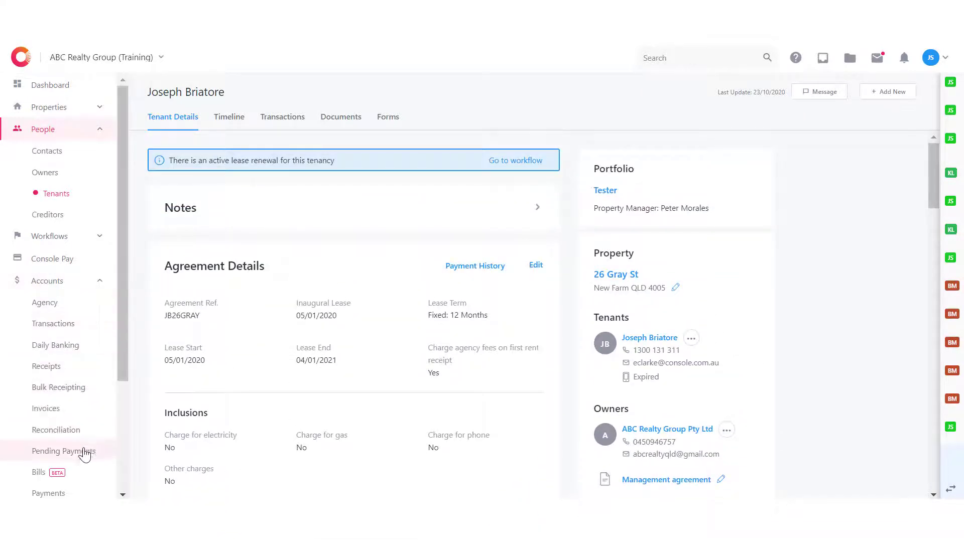
left_click(231, 10)
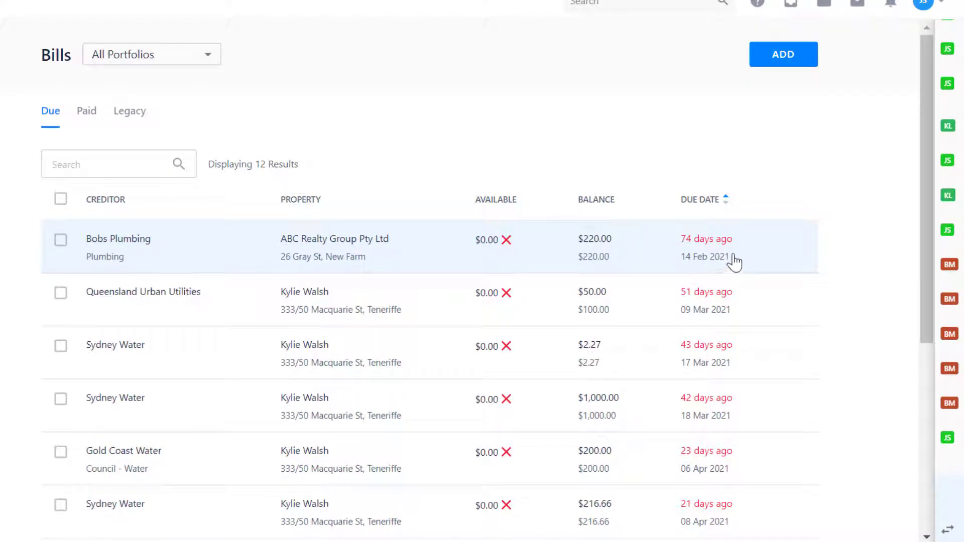
left_click(788, 254)
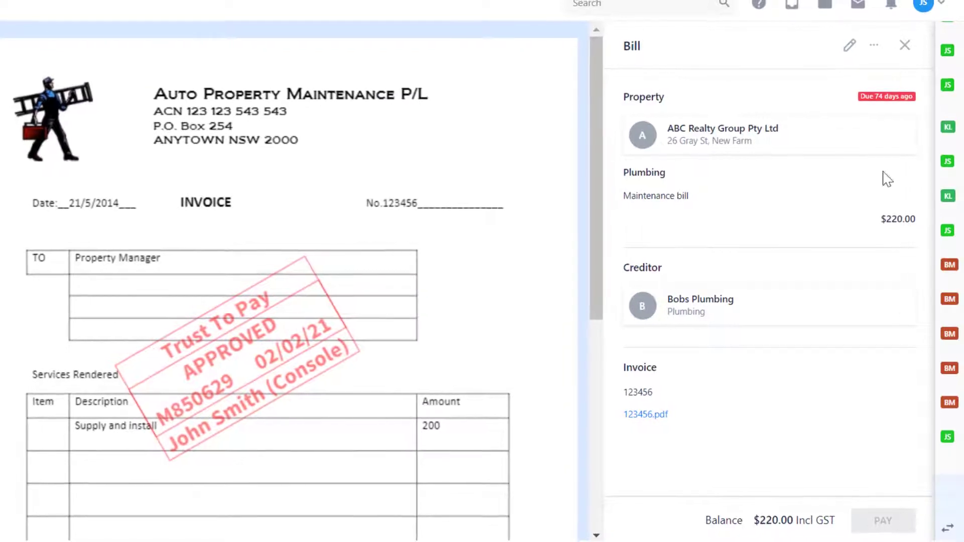
left_click(905, 49)
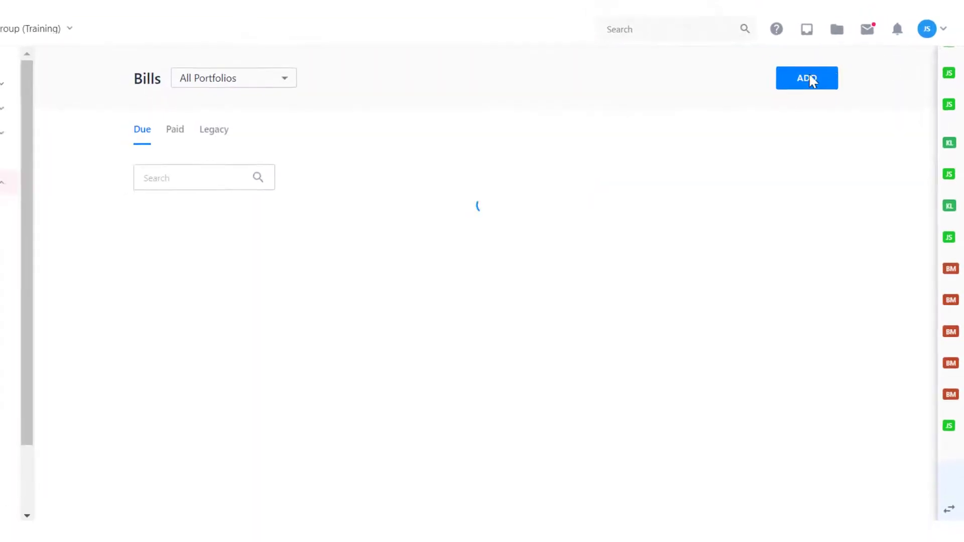
Start a bill from an uploaded Queensland Urban Utilities invoice for 123 Commercial ST, Brisbane QLD, and cancel it.
left_click(813, 91)
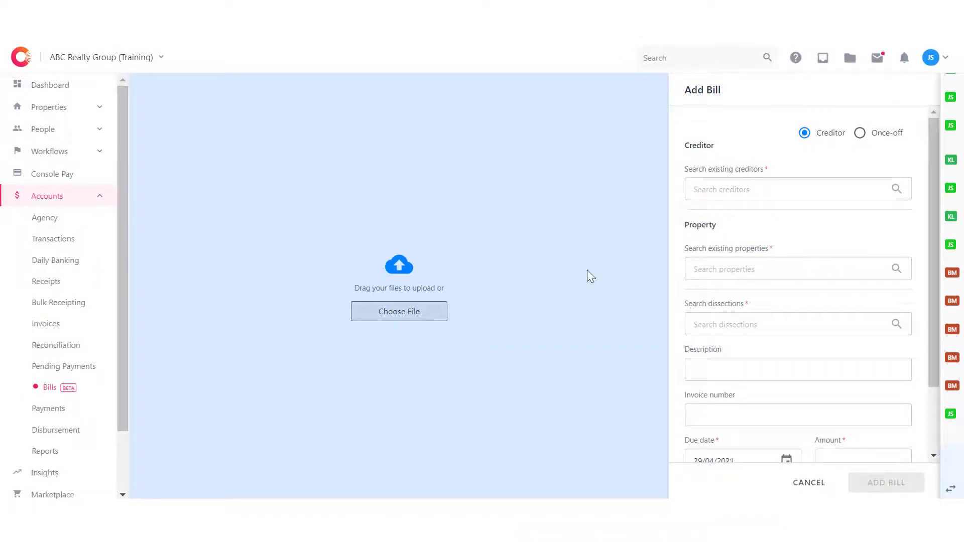
left_click(431, 312)
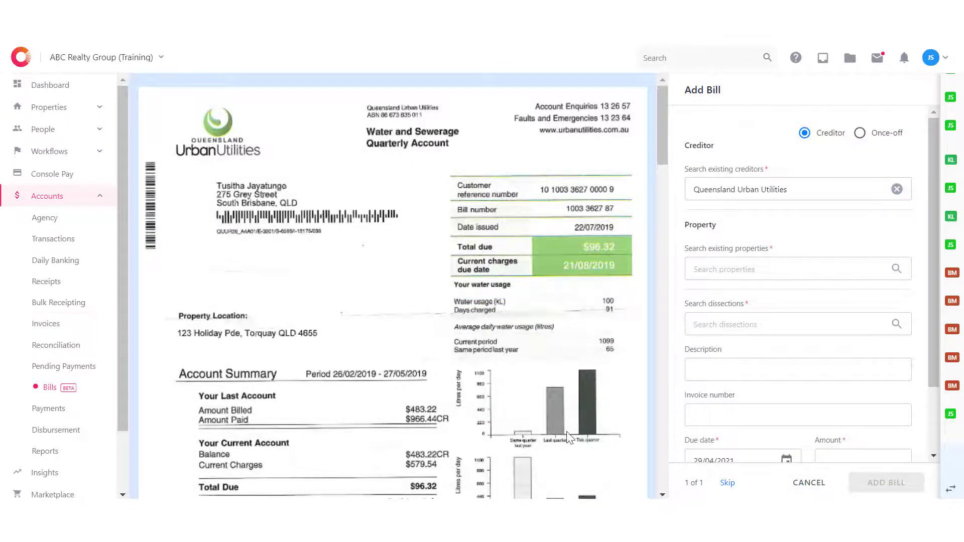
left_click(758, 276)
scroll(806, 307, "down", 2)
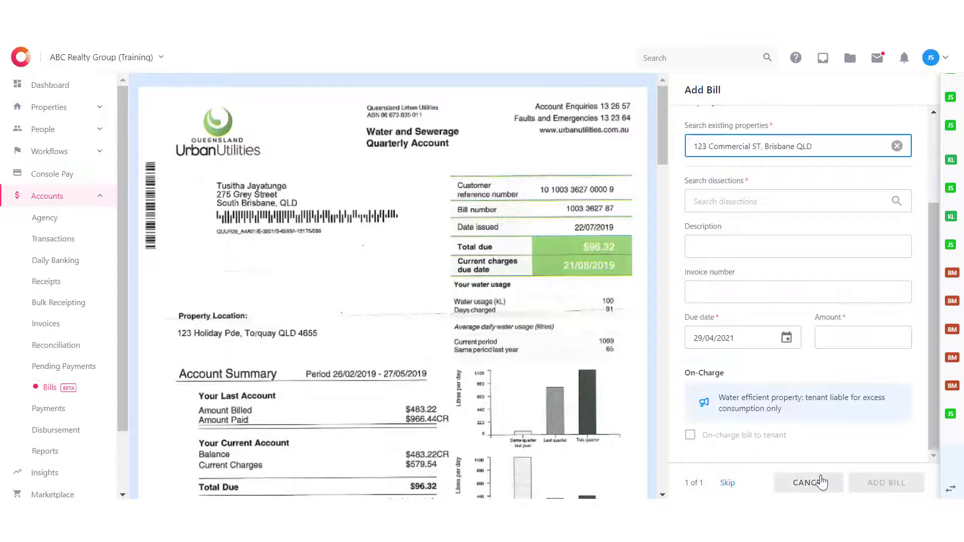
left_click(814, 485)
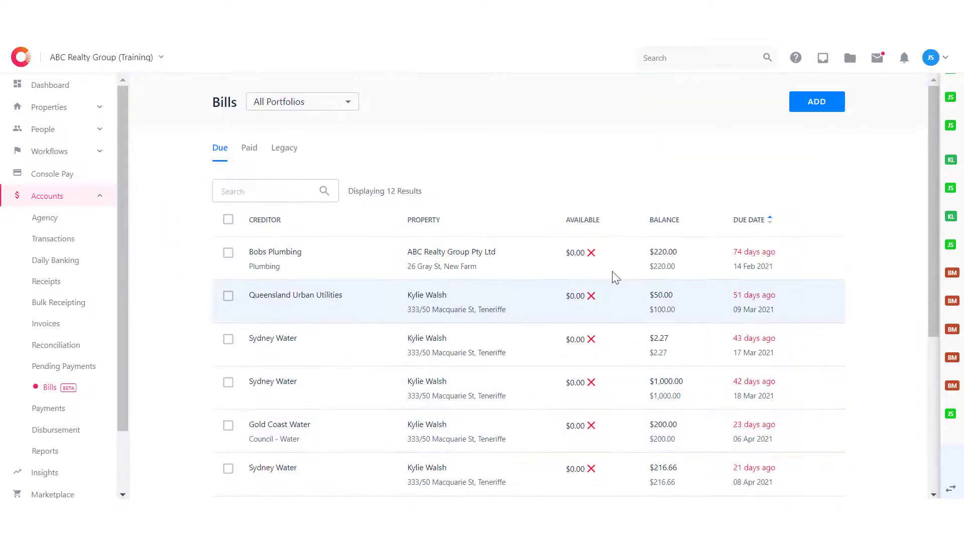
Start on-charging the Bobs Plumbing bill to the current tenancy, and try adding and removing an extra item line.
left_click(618, 272)
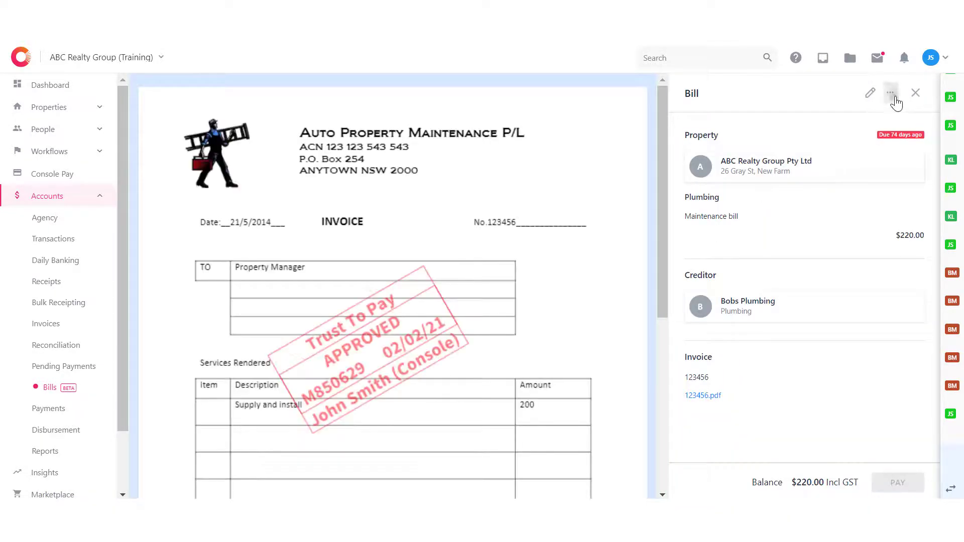
left_click(890, 93)
left_click(870, 114)
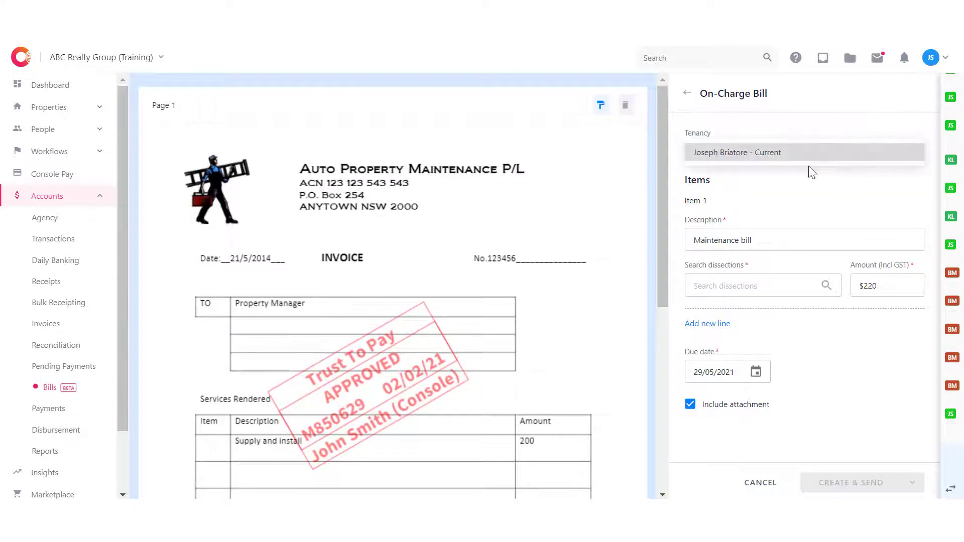
left_click(723, 324)
left_click(902, 324)
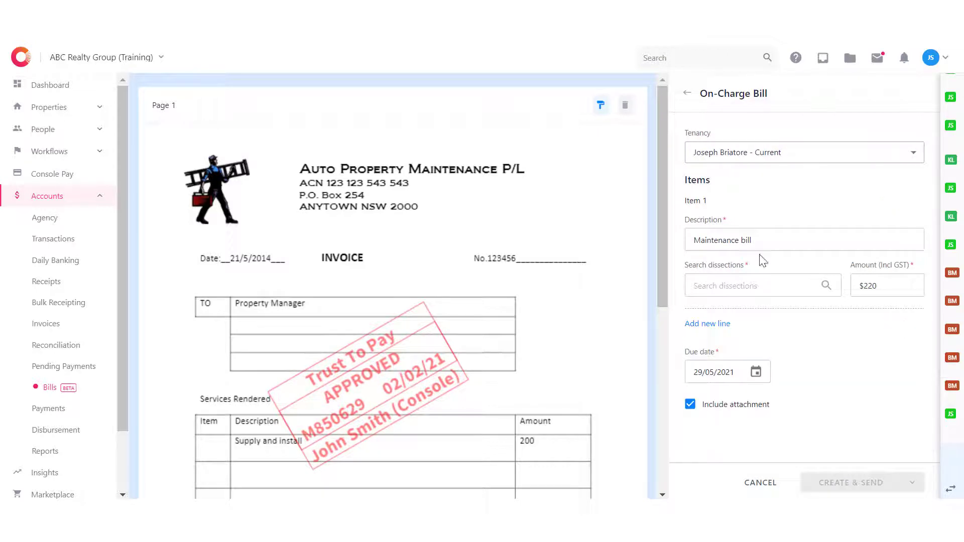
Black out the recipient block on the attached plumbing invoice and cancel the on-charge.
left_click(601, 107)
left_click_drag(188, 282, 561, 394)
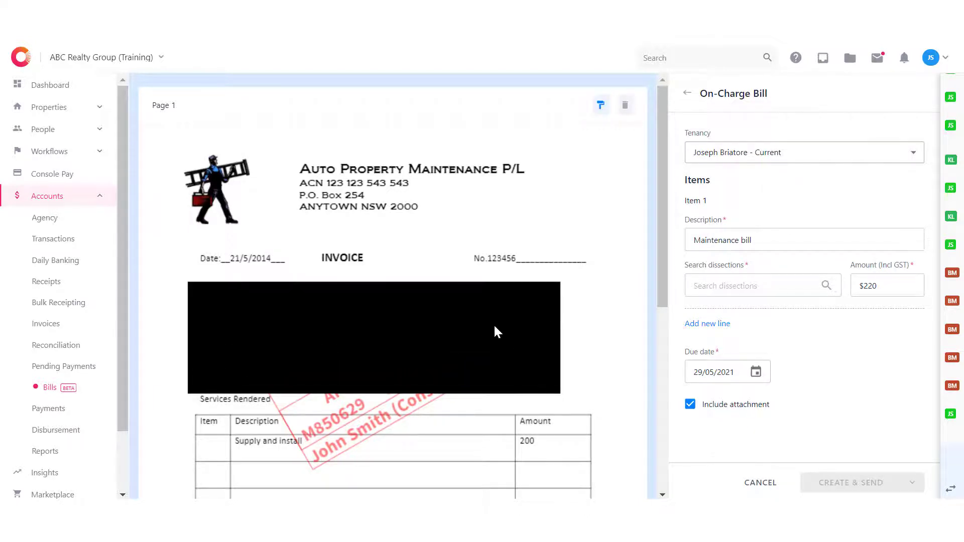
left_click(777, 489)
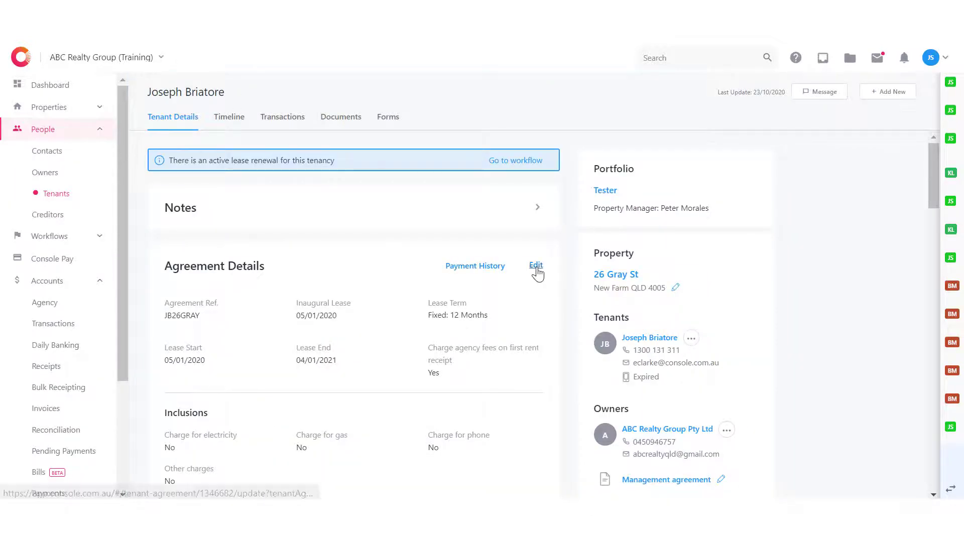
Open the 26 Gray St tenant agreement for editing and examine its Recurring Monthly Outgoings section.
left_click(536, 266)
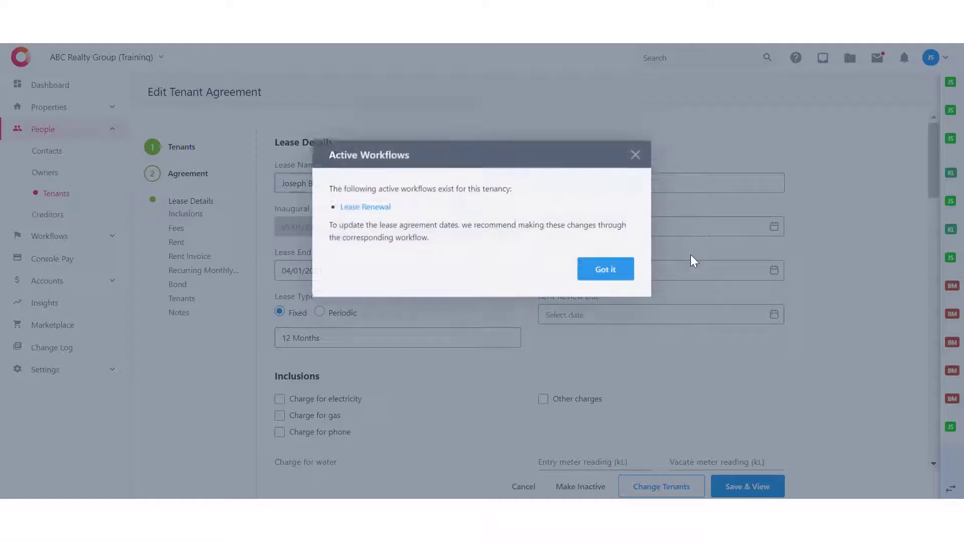
left_click(613, 273)
scroll(758, 327, "down", 15)
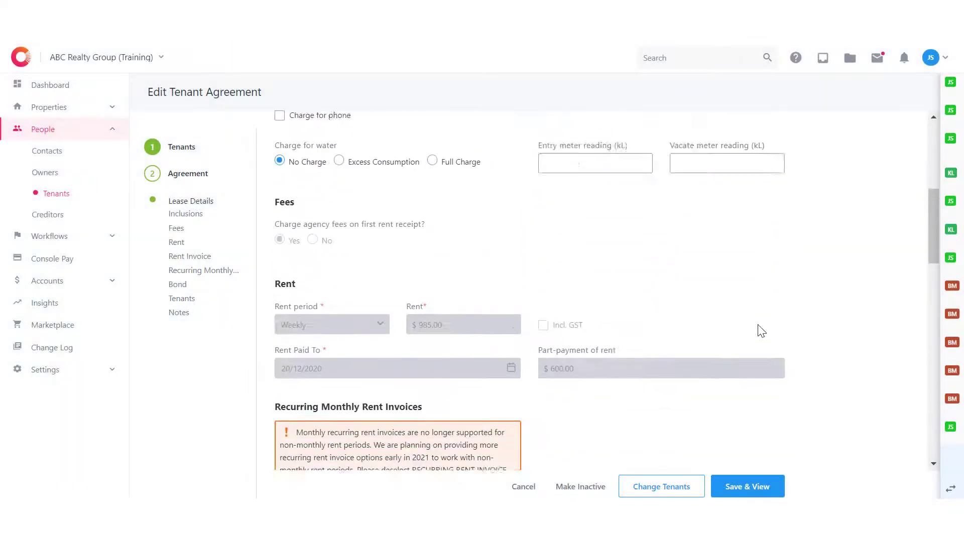
scroll(762, 332, "down", 6)
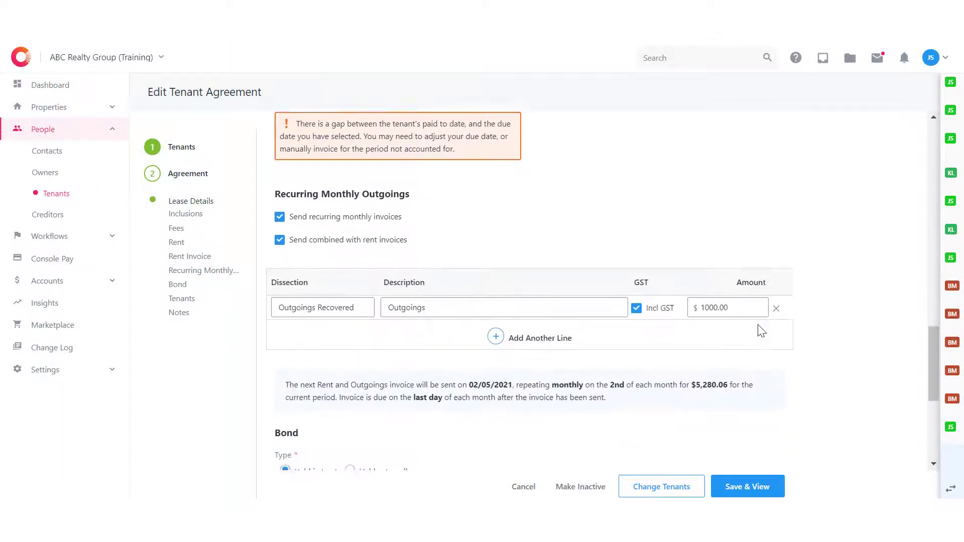
scroll(797, 314, "up", 2)
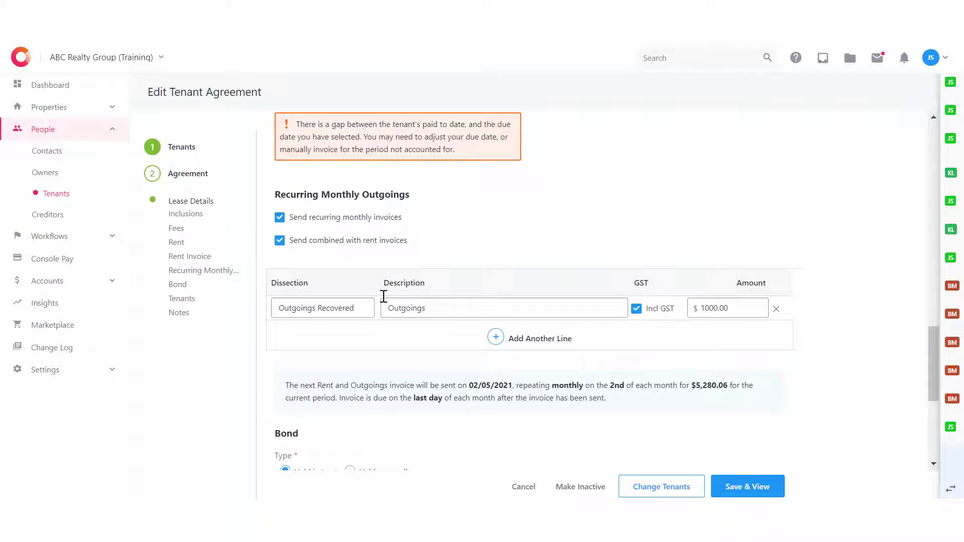
Add a blank line to the recurring monthly outgoings and remove it again.
left_click(513, 340)
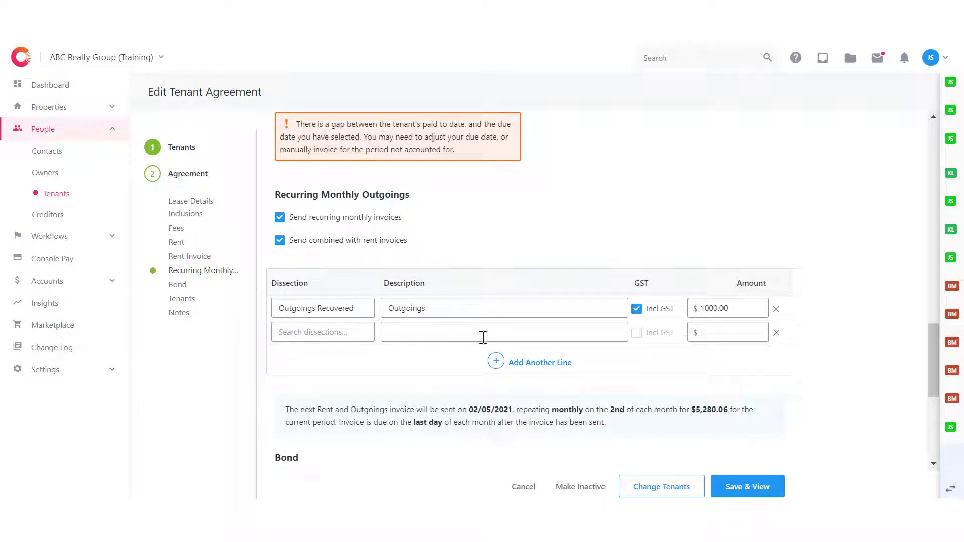
left_click(365, 334)
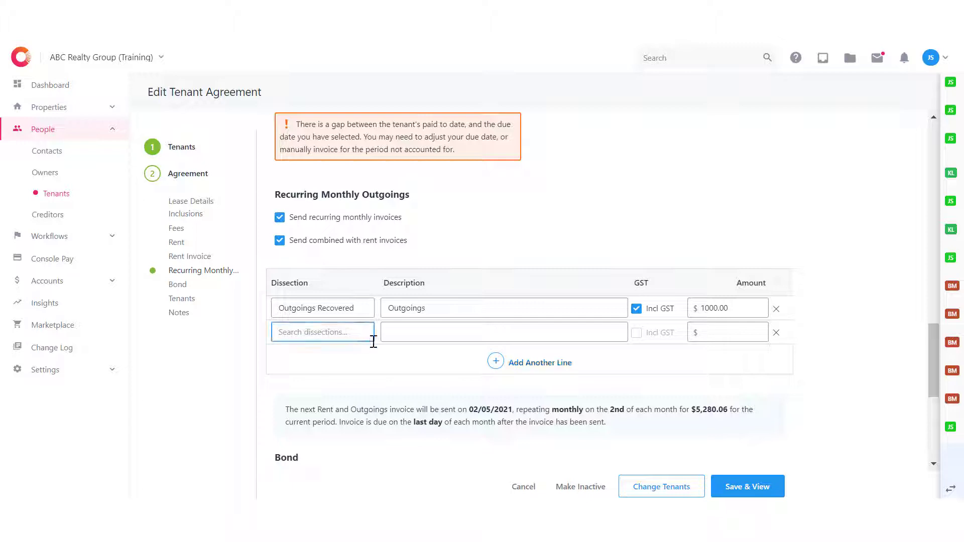
left_click(776, 332)
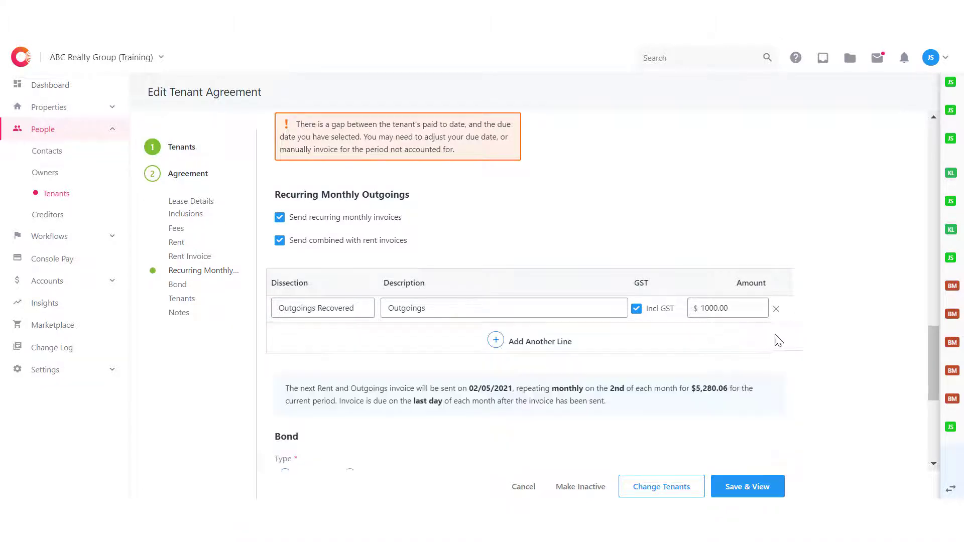
Separate the outgoings from the rent invoices, check the outgoings invoice due date, and leave the agreement without saving.
left_click(369, 246)
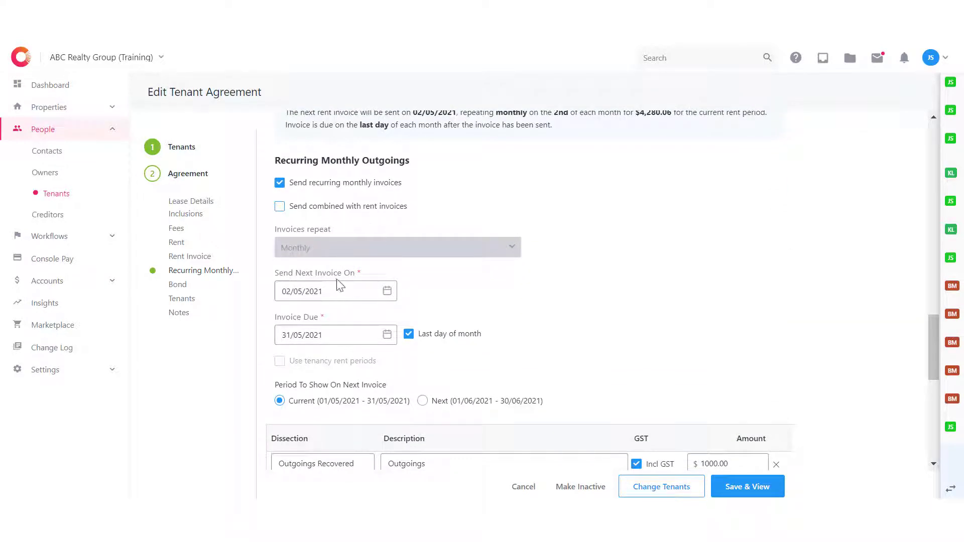
left_click(332, 333)
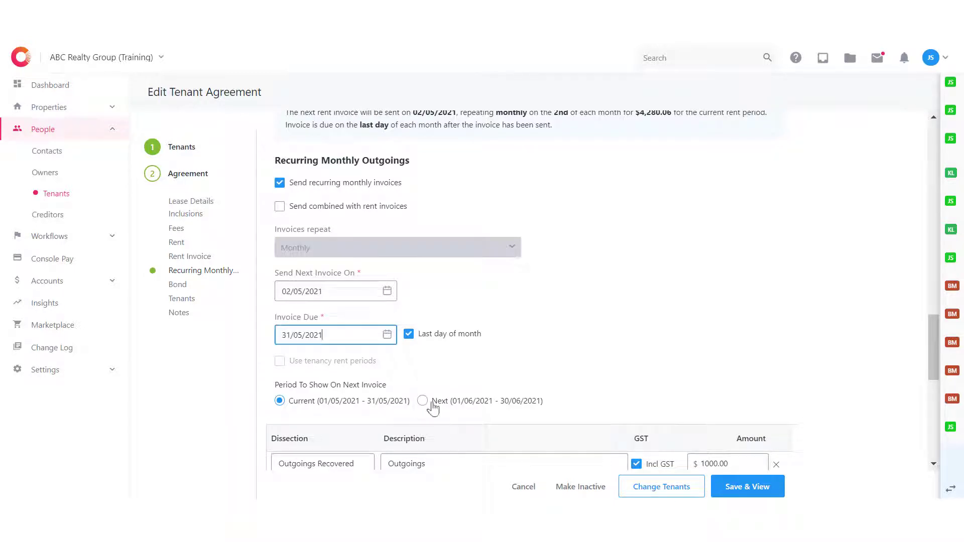
left_click(119, 191)
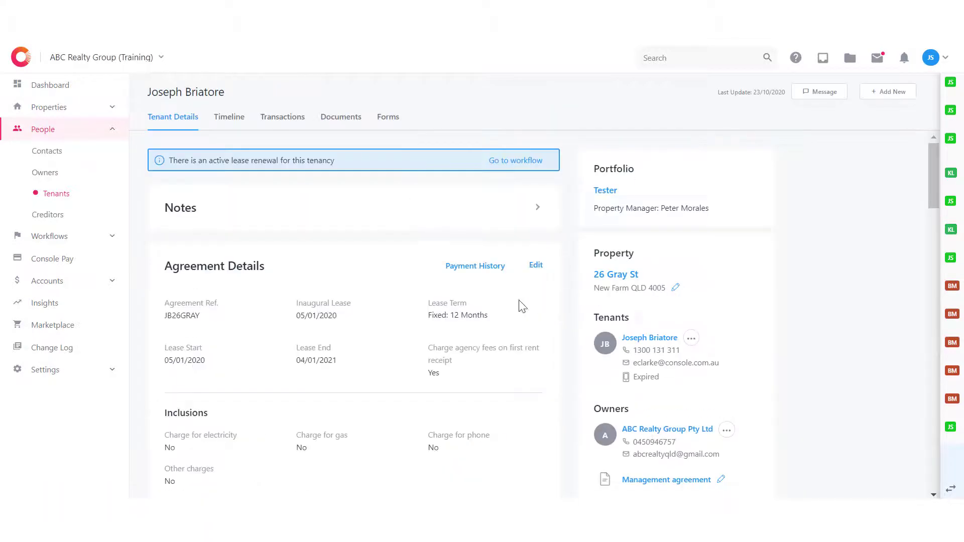
Review the recurring invoice schedule, rent arrears and bond details on the tenant's record.
scroll(492, 304, "down", 3)
scroll(490, 312, "down", 12)
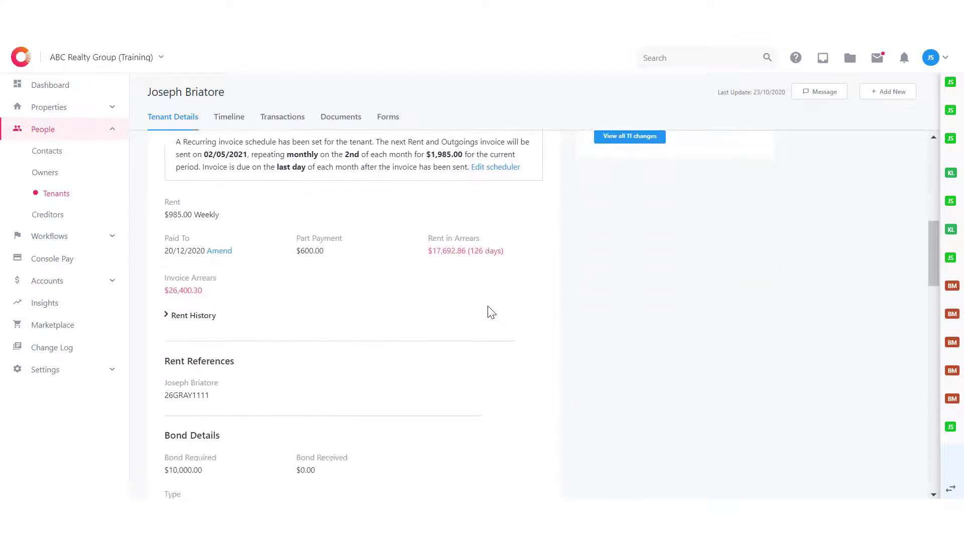
Start a new tenant insurance entry, check the available policy types, and cancel it.
scroll(521, 276, "up", 2)
left_click(520, 241)
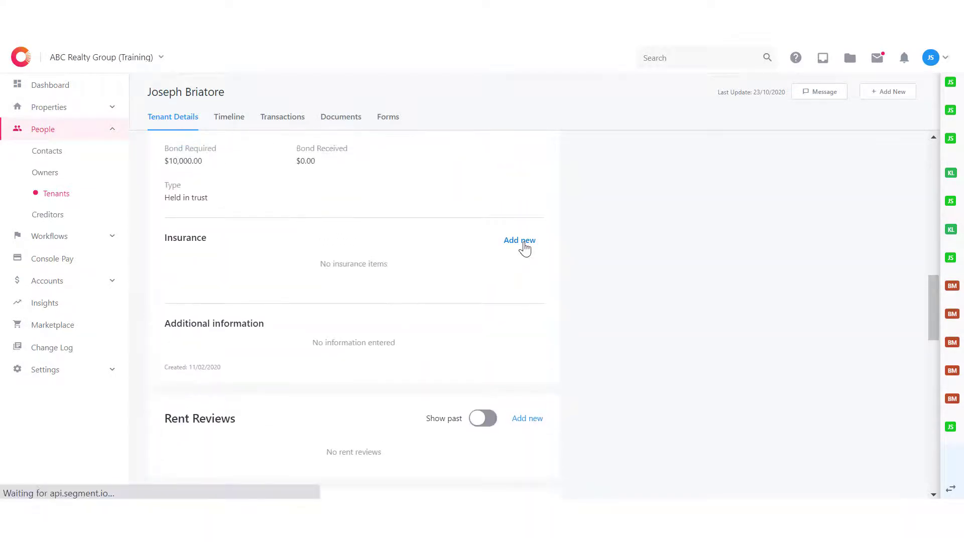
left_click(800, 159)
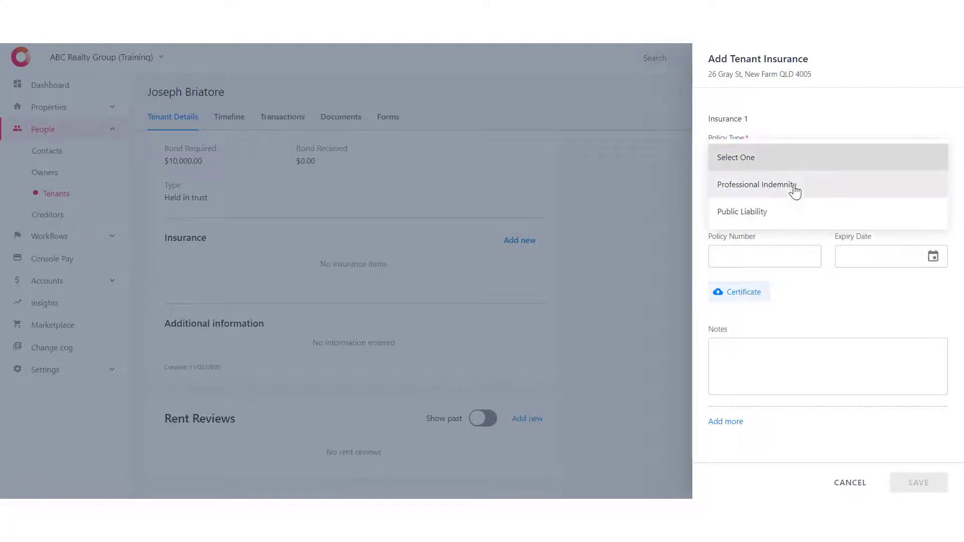
left_click(854, 485)
left_click(854, 485)
Start a new rent review for the tenant, check the available increase types, and cancel it.
scroll(513, 356, "down", 2)
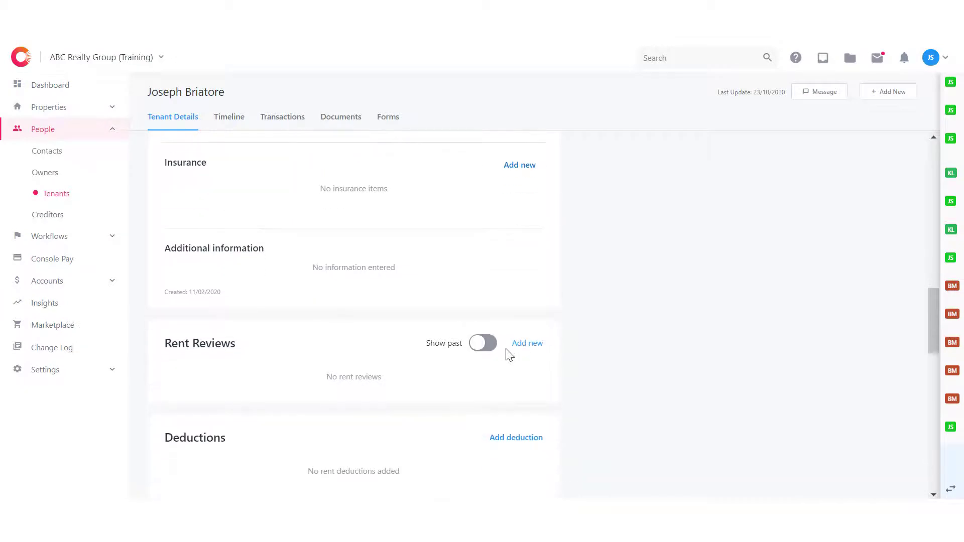
left_click(522, 344)
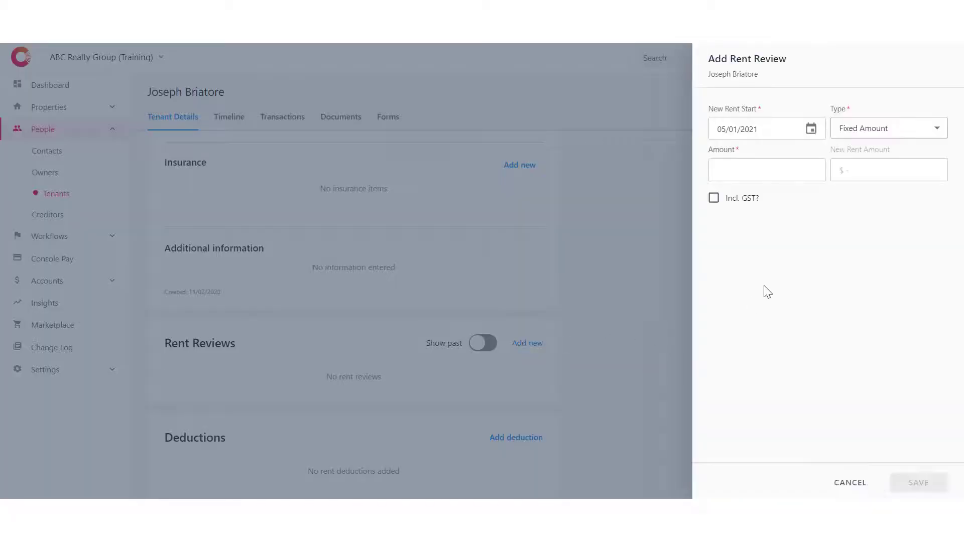
left_click(875, 137)
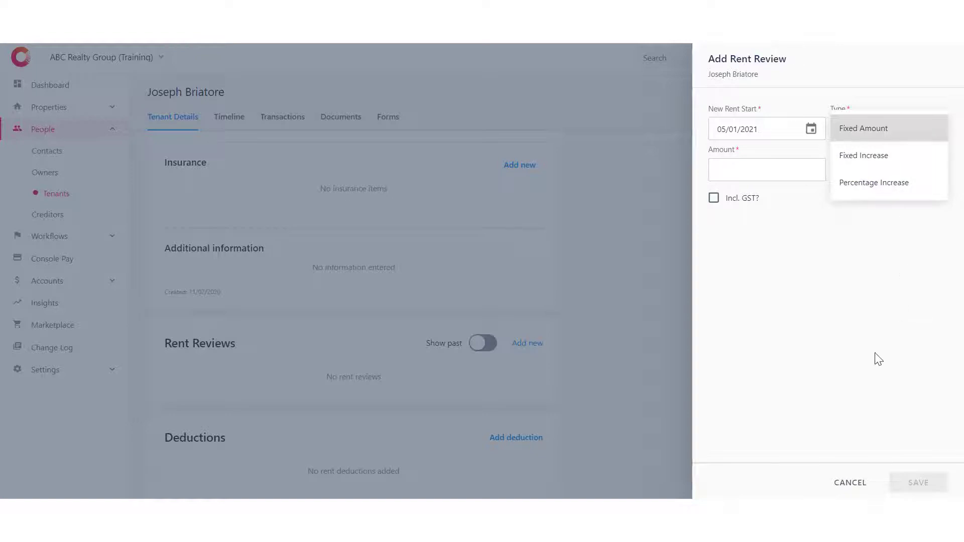
left_click(854, 423)
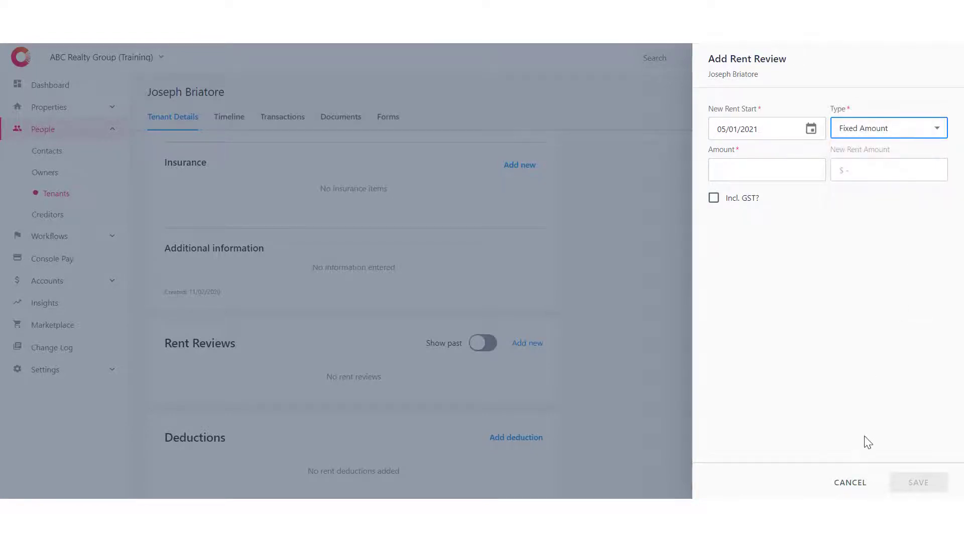
left_click(864, 482)
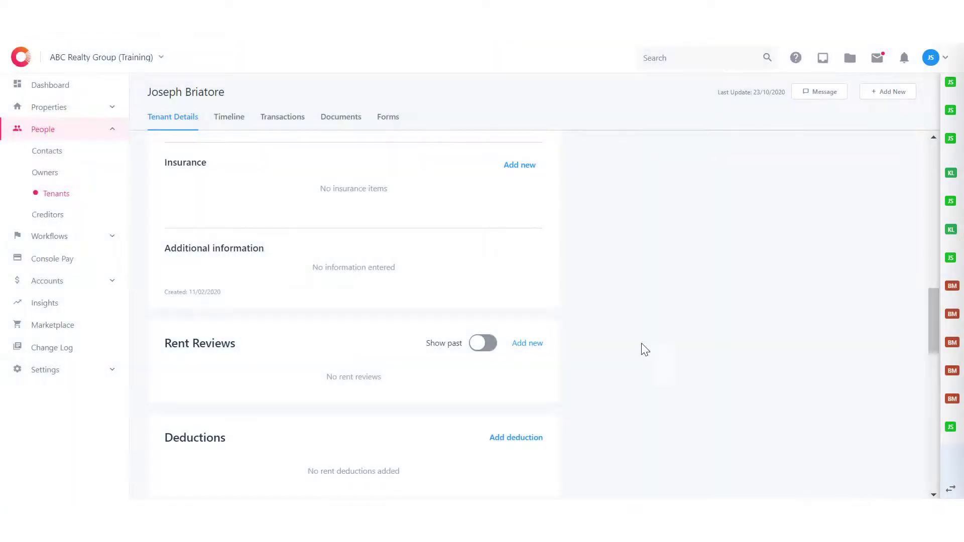
Start a new tenant compliance entry, check the available compliance items, and cancel it.
scroll(578, 321, "down", 5)
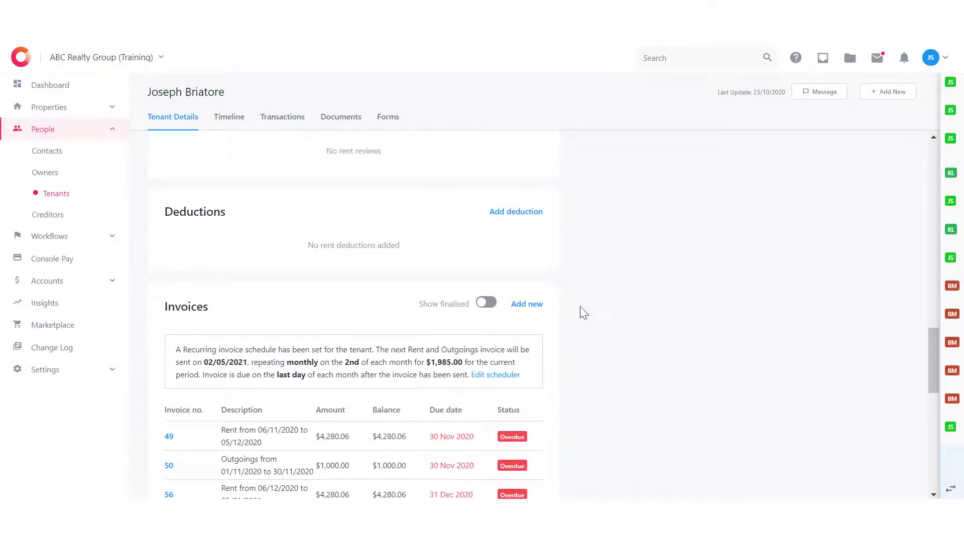
scroll(583, 311, "down", 4)
scroll(584, 312, "up", 5)
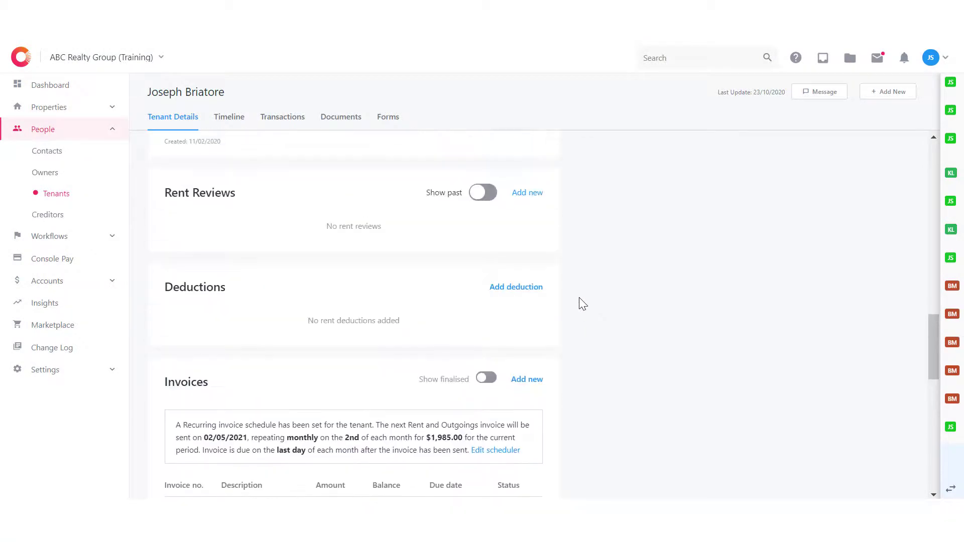
scroll(580, 299, "down", 10)
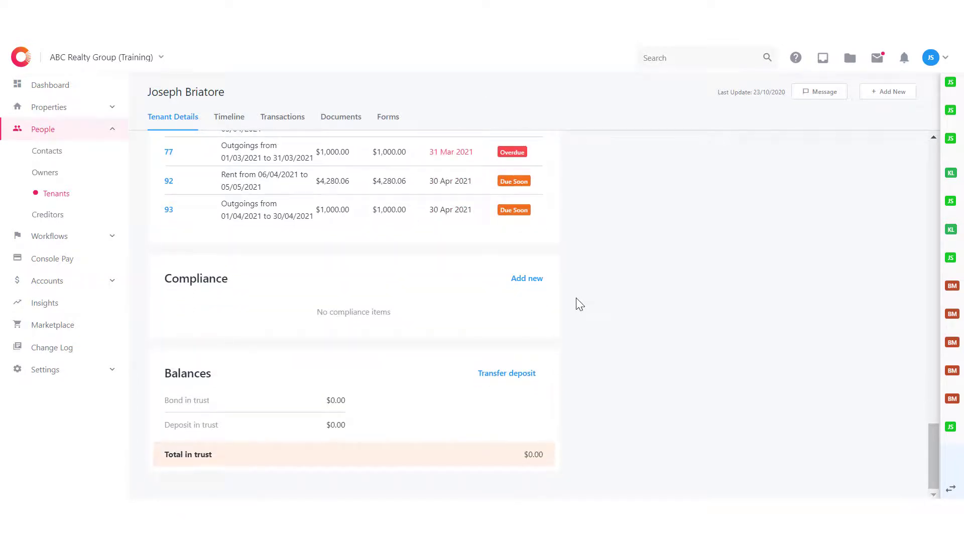
left_click(526, 285)
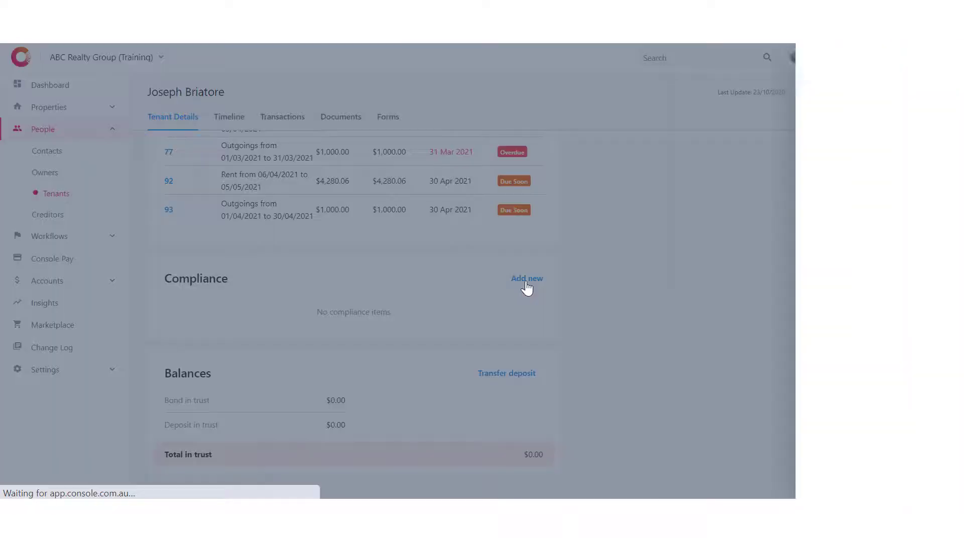
left_click(813, 174)
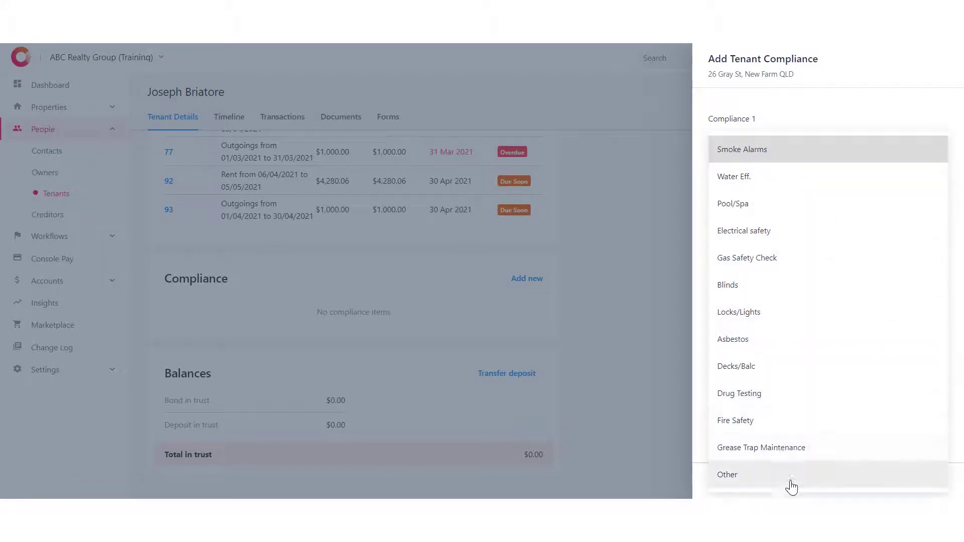
left_click(774, 122)
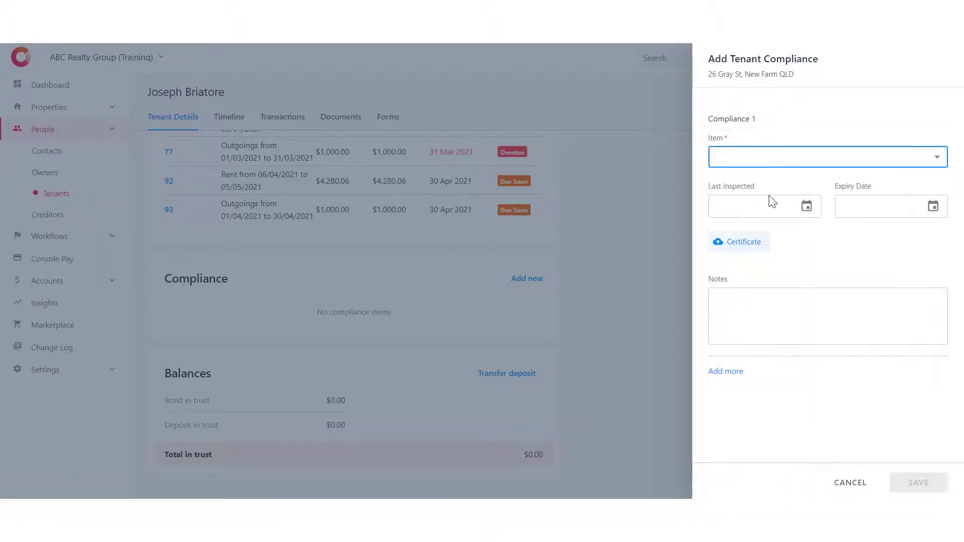
left_click(848, 483)
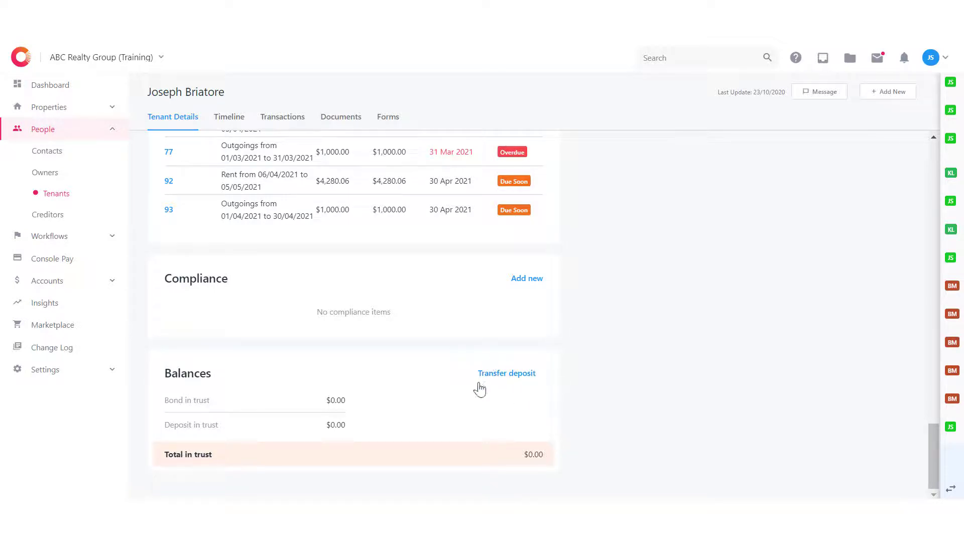
In the tenant agreement, switch the bond to held externally and check the external bond types without choosing one.
left_click(530, 374)
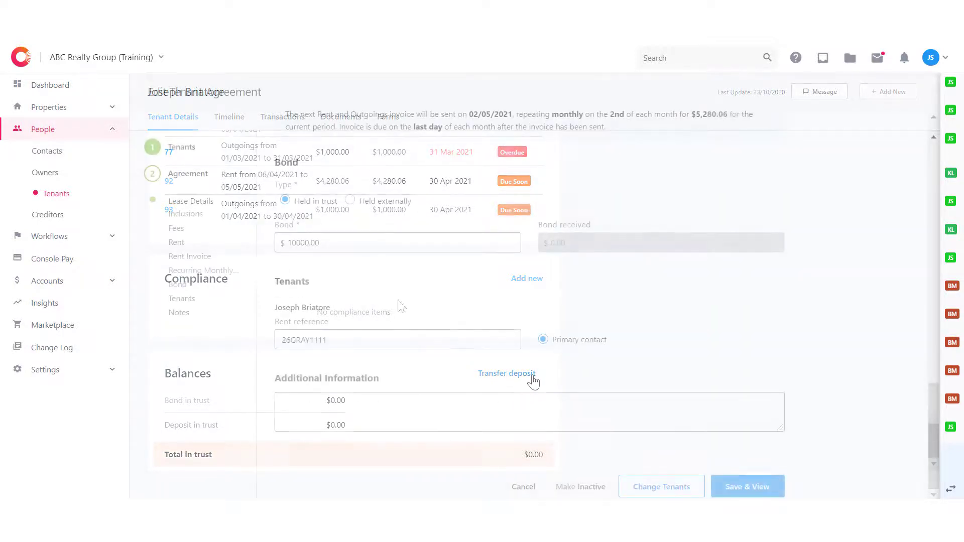
left_click(367, 201)
left_click(372, 243)
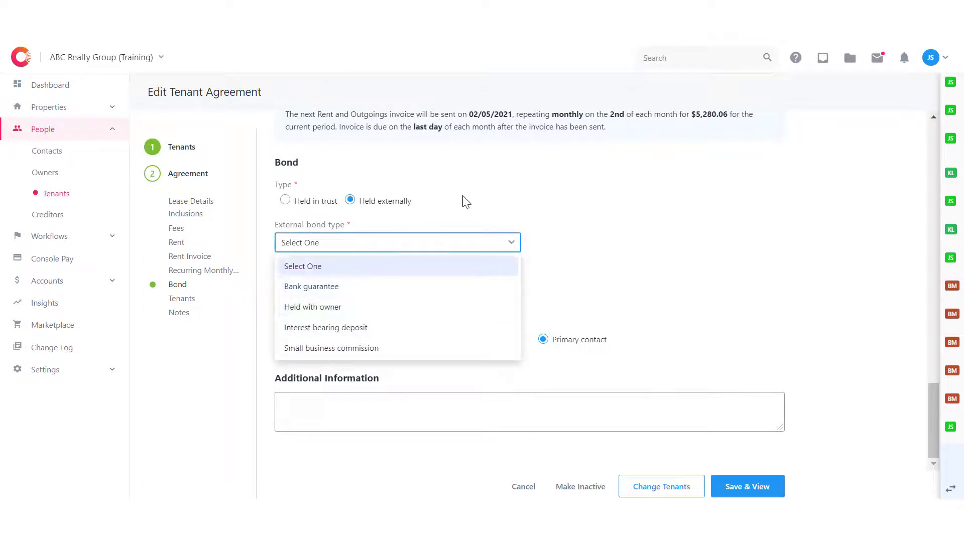
left_click(510, 223)
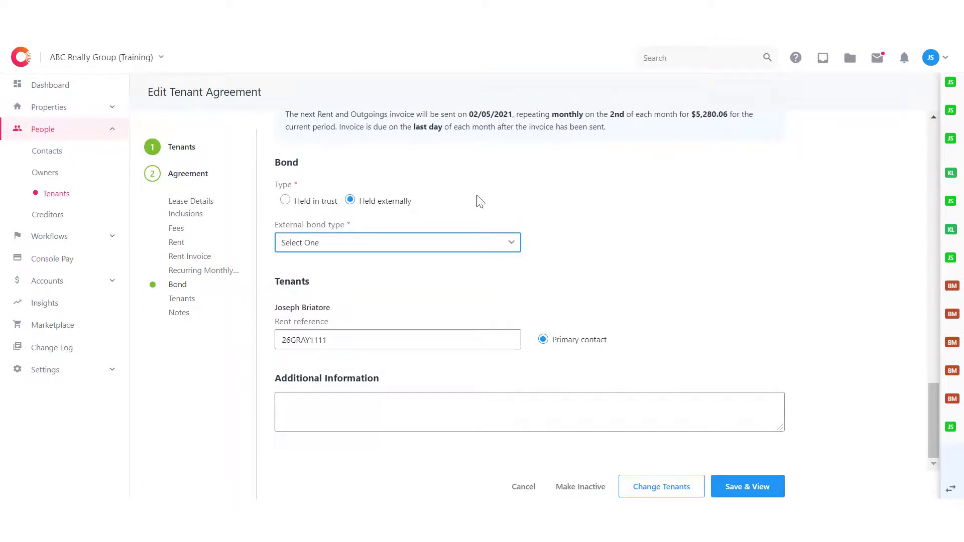
Return to the tenant's record without saving the agreement and review its rent and outgoings invoices.
left_click(56, 57)
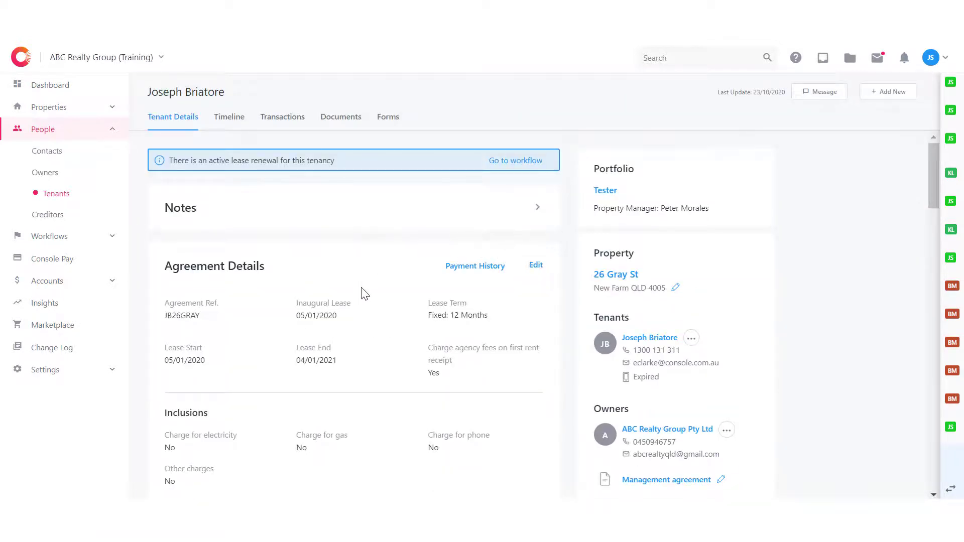
scroll(365, 294, "down", 20)
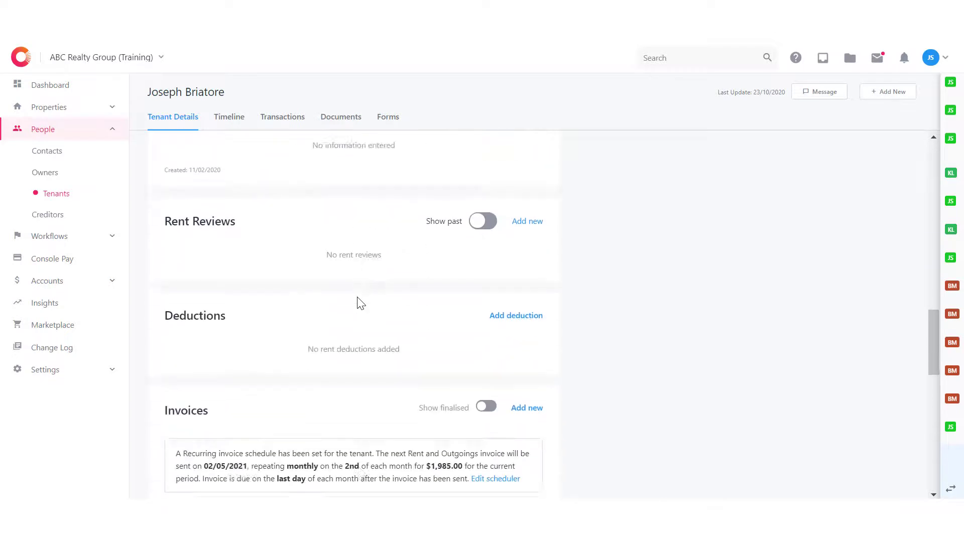
scroll(361, 303, "down", 6)
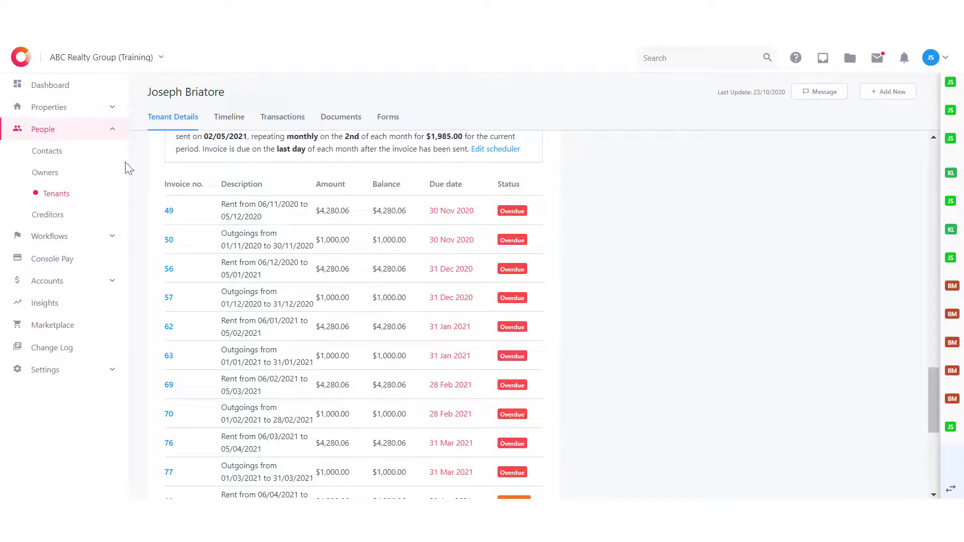
Open the 123 Commercial St building from the commercial properties list and examine its ownership and units.
left_click(68, 108)
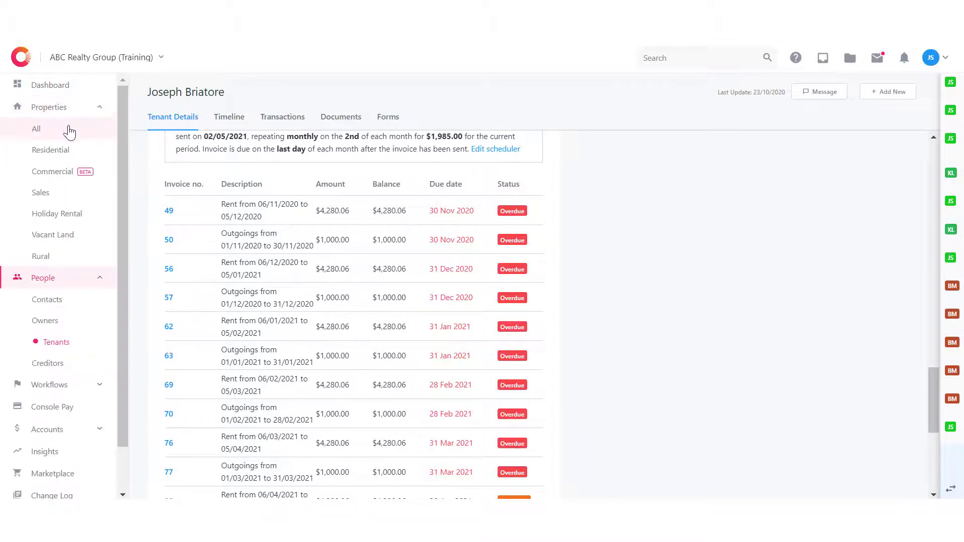
left_click(68, 172)
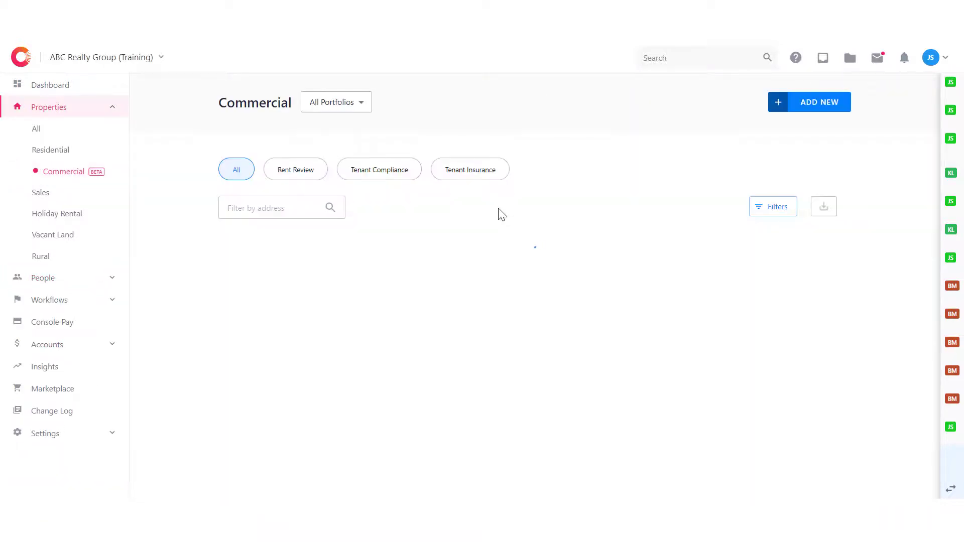
left_click(377, 374)
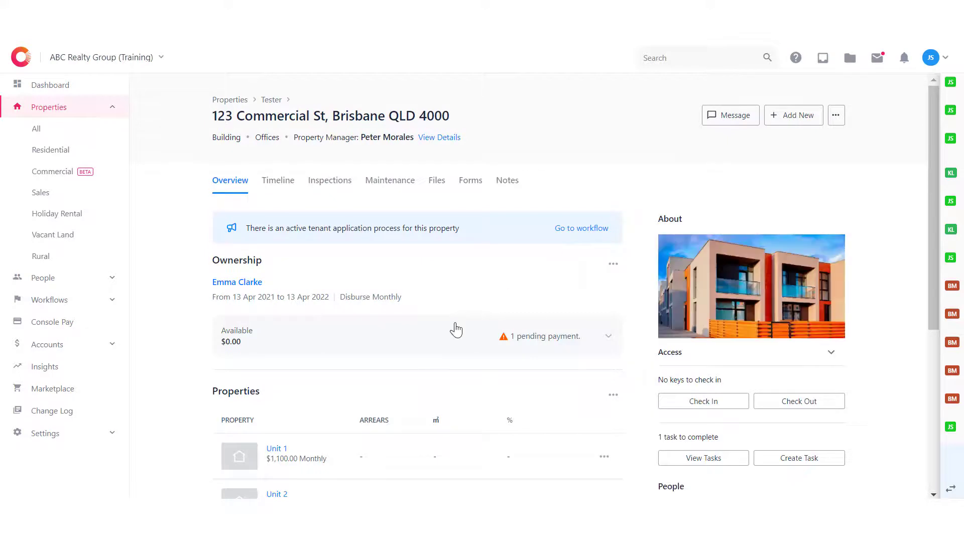
scroll(452, 330, "down", 2)
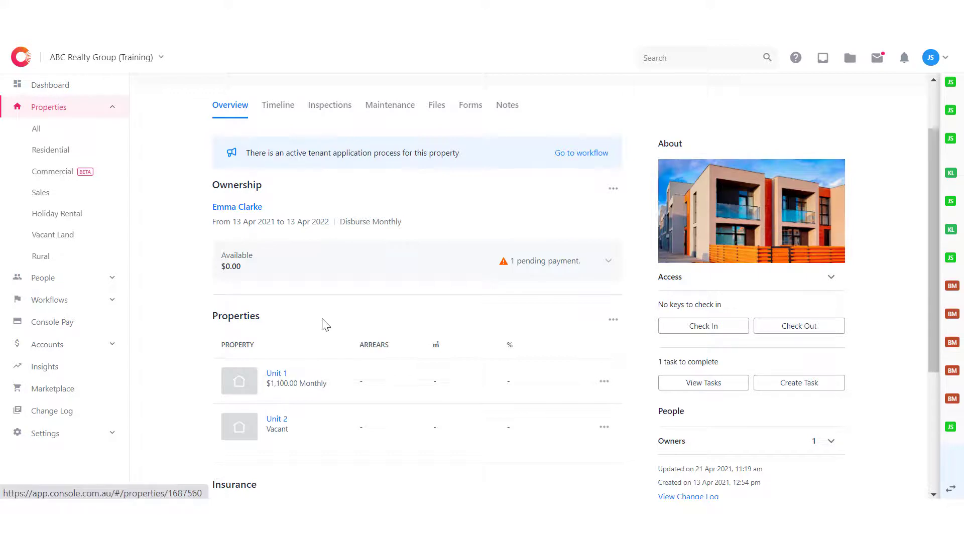
scroll(405, 319, "up", 2)
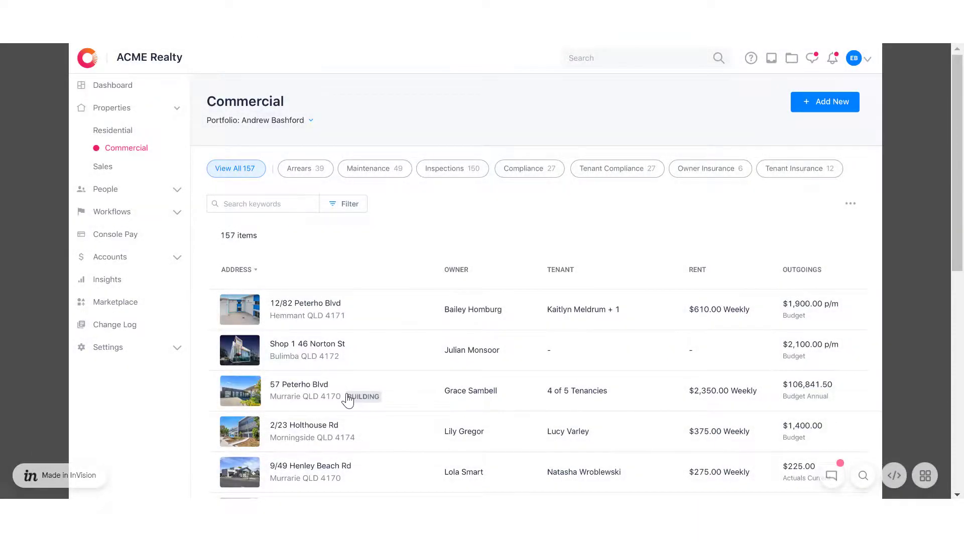
In the InVision prototype, open the commercial building record from the property list and examine its outgoings and remaining overview sections.
left_click(348, 400)
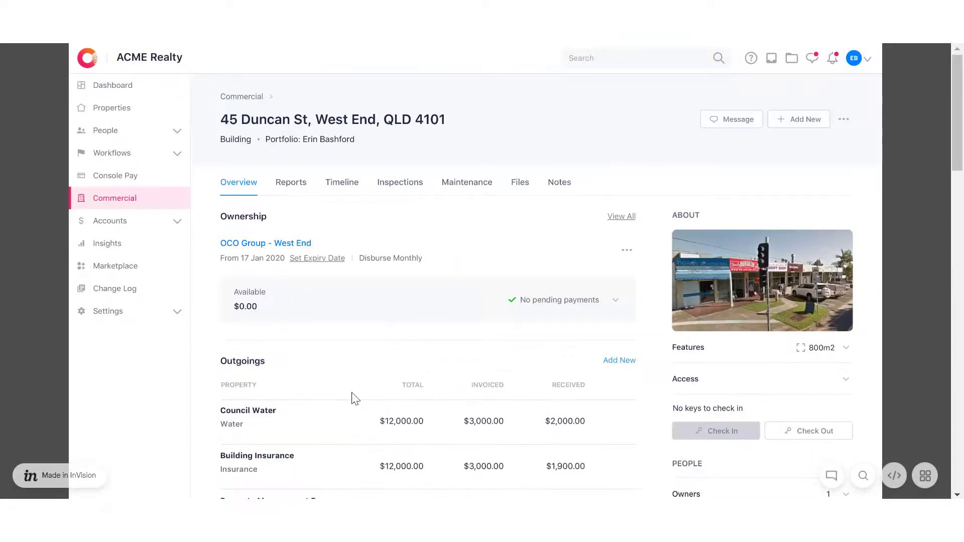
scroll(592, 363, "down", 5)
scroll(592, 363, "down", 6)
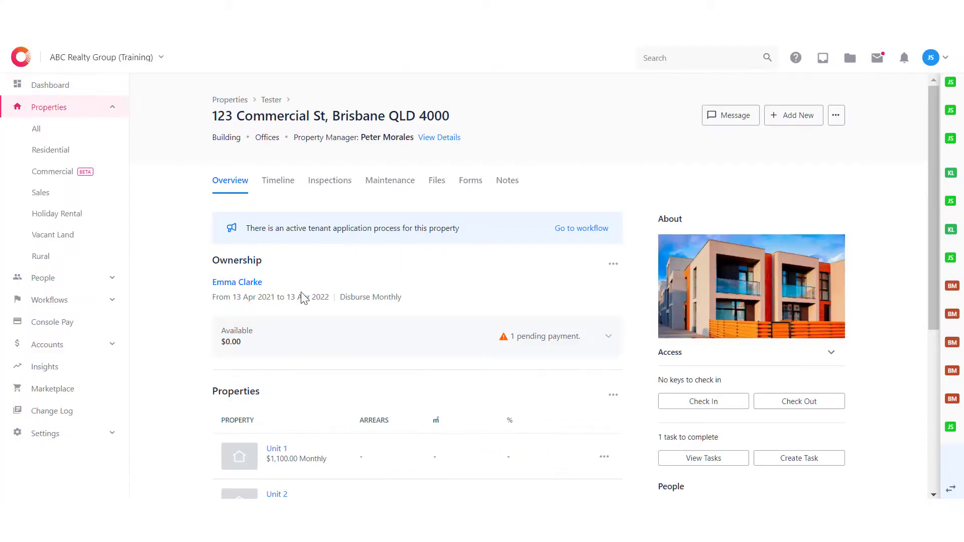
Mark the owner of Unit 1 at 123 Commercial St as registered for GST in the management agreement and save it.
scroll(292, 301, "down", 5)
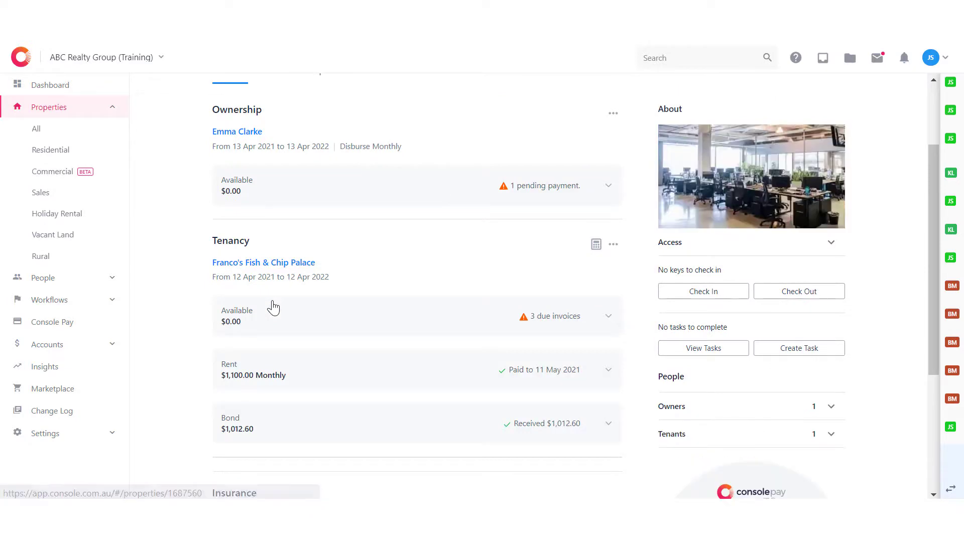
left_click(254, 135)
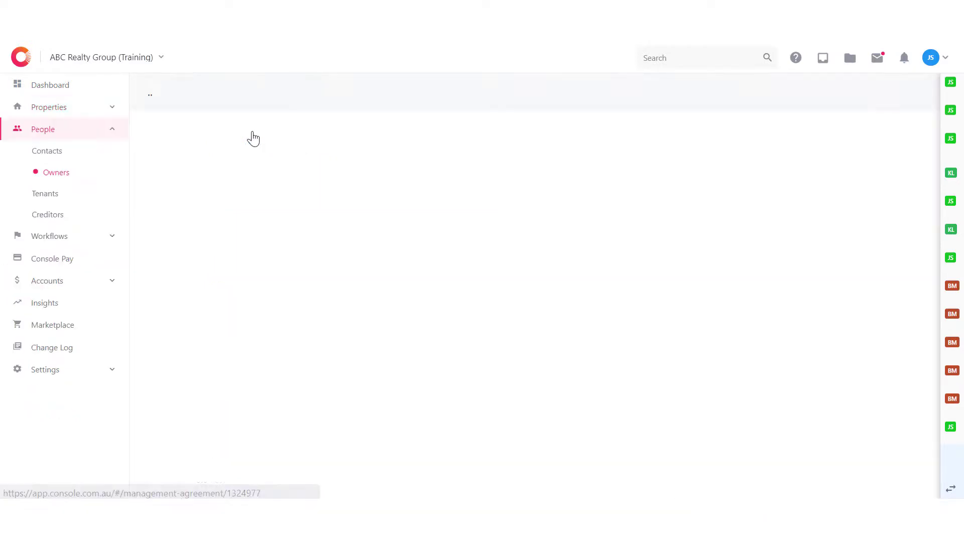
left_click(533, 233)
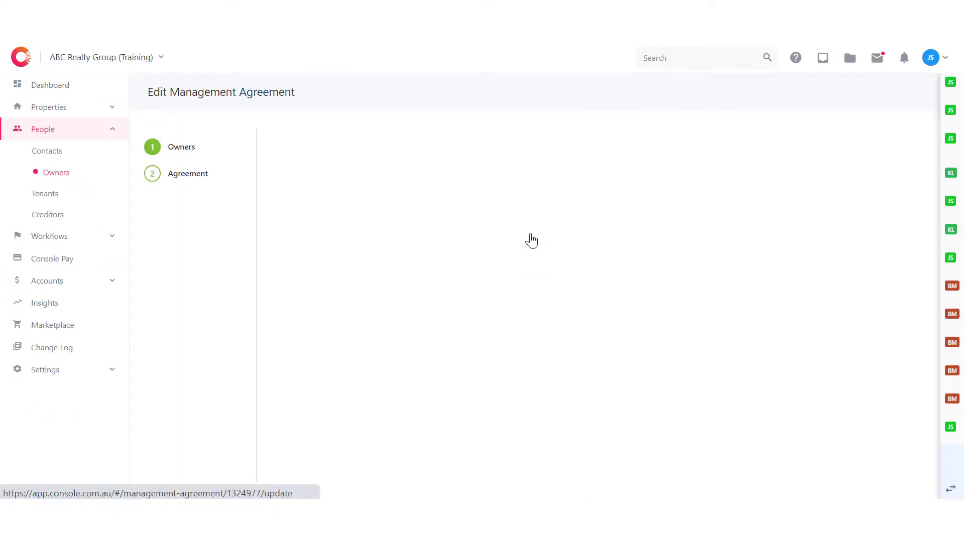
left_click(302, 255)
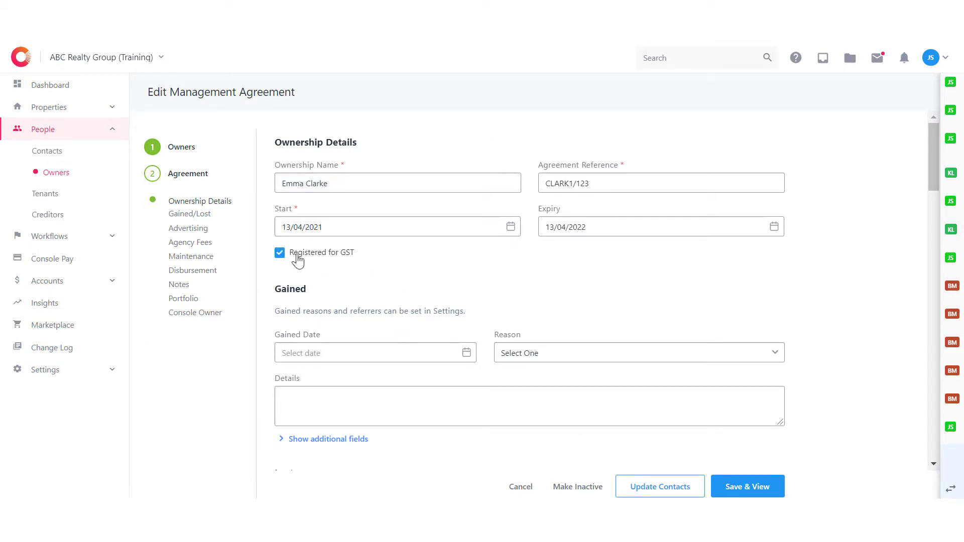
left_click(763, 490)
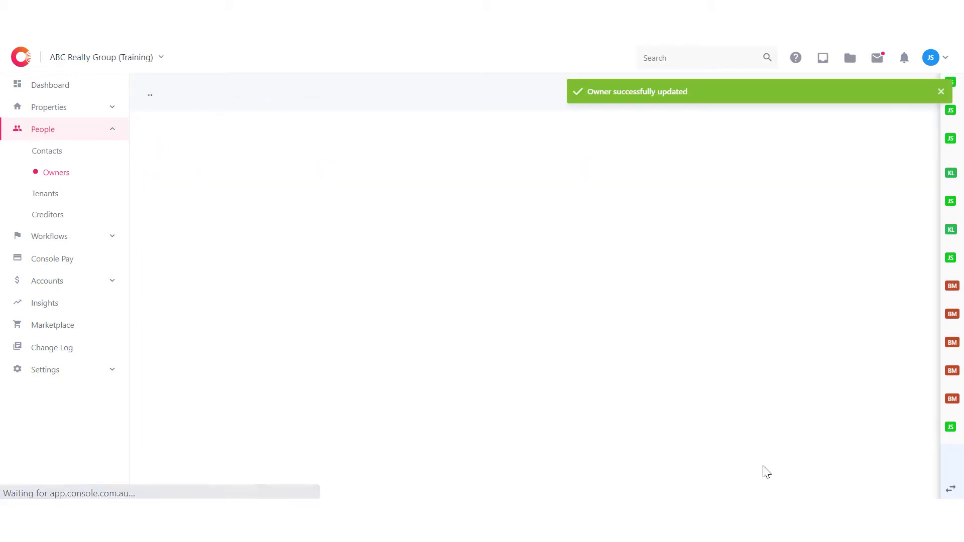
Select the BAS Report among the accounting reports and examine the income, GST and expenditure sections of a sample financial statement.
left_click(111, 281)
scroll(103, 335, "down", 3)
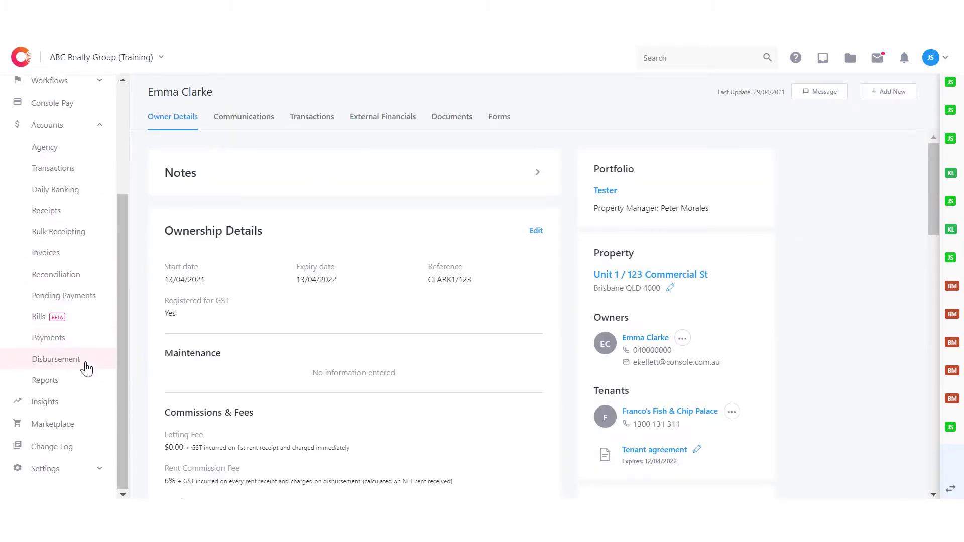
left_click(58, 382)
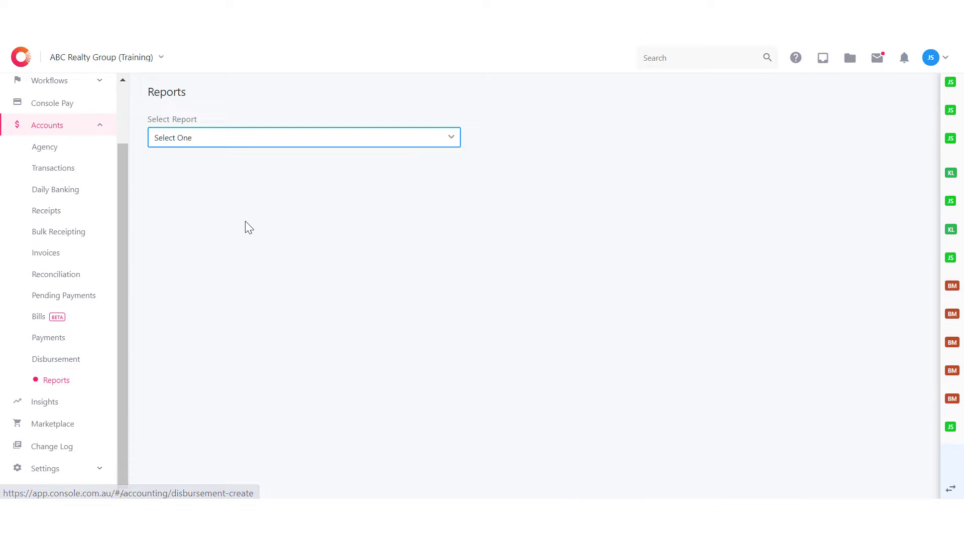
left_click(225, 137)
left_click(177, 427)
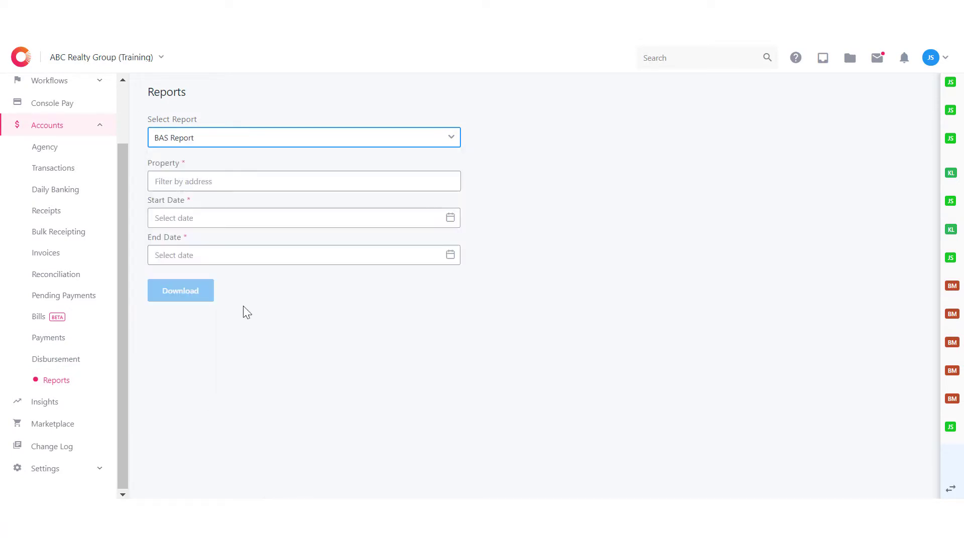
scroll(804, 234, "down", 3)
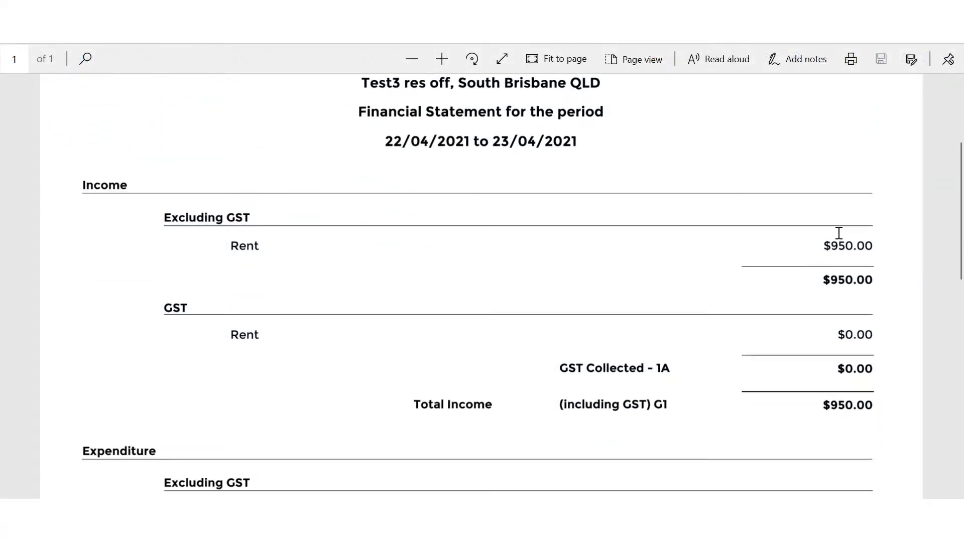
scroll(839, 233, "down", 10)
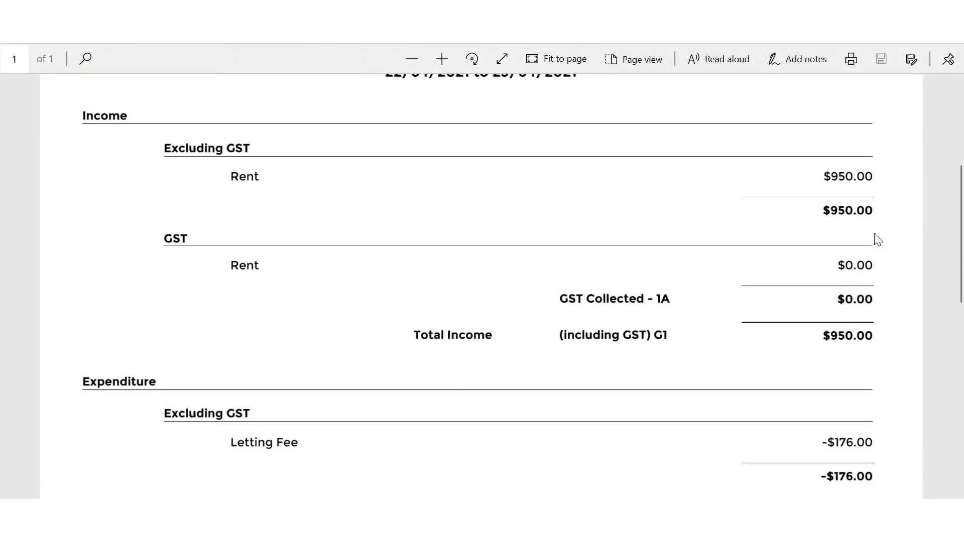